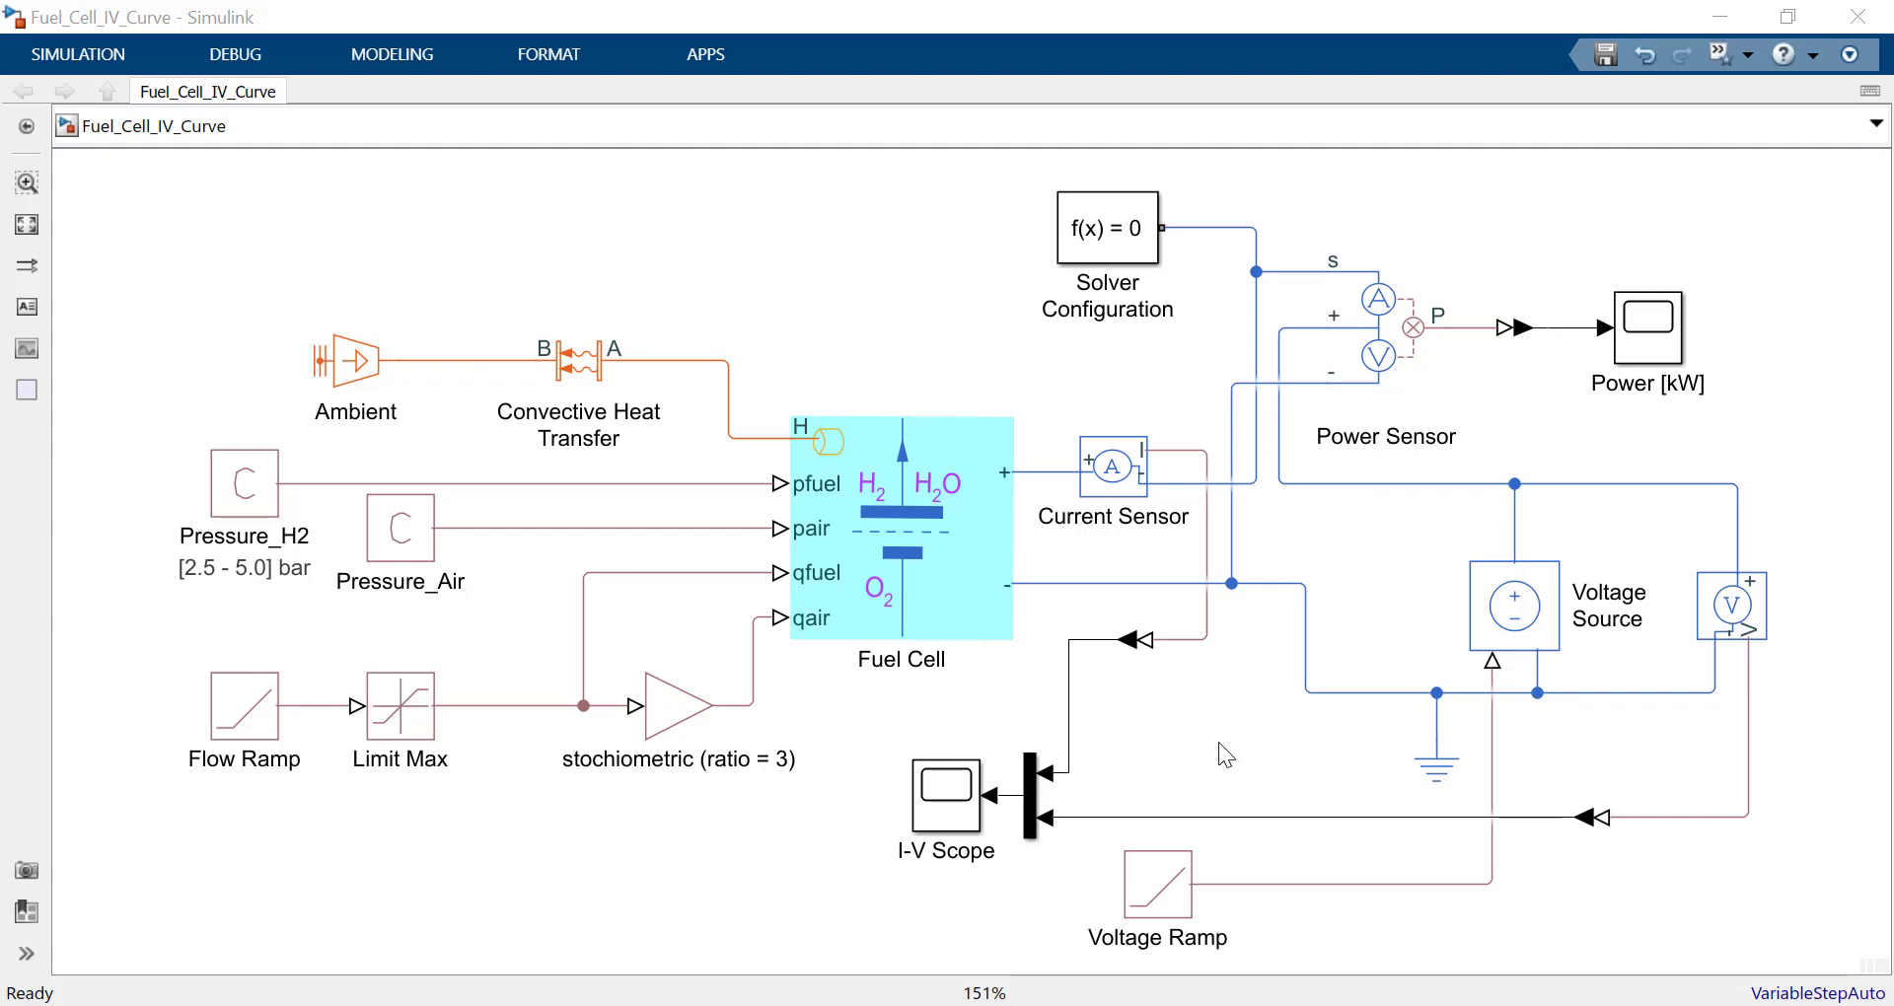
Review the Fuel Cell block's Supply and Thermal parameters, then close the dialog
left_click(924, 589)
double_click(922, 586)
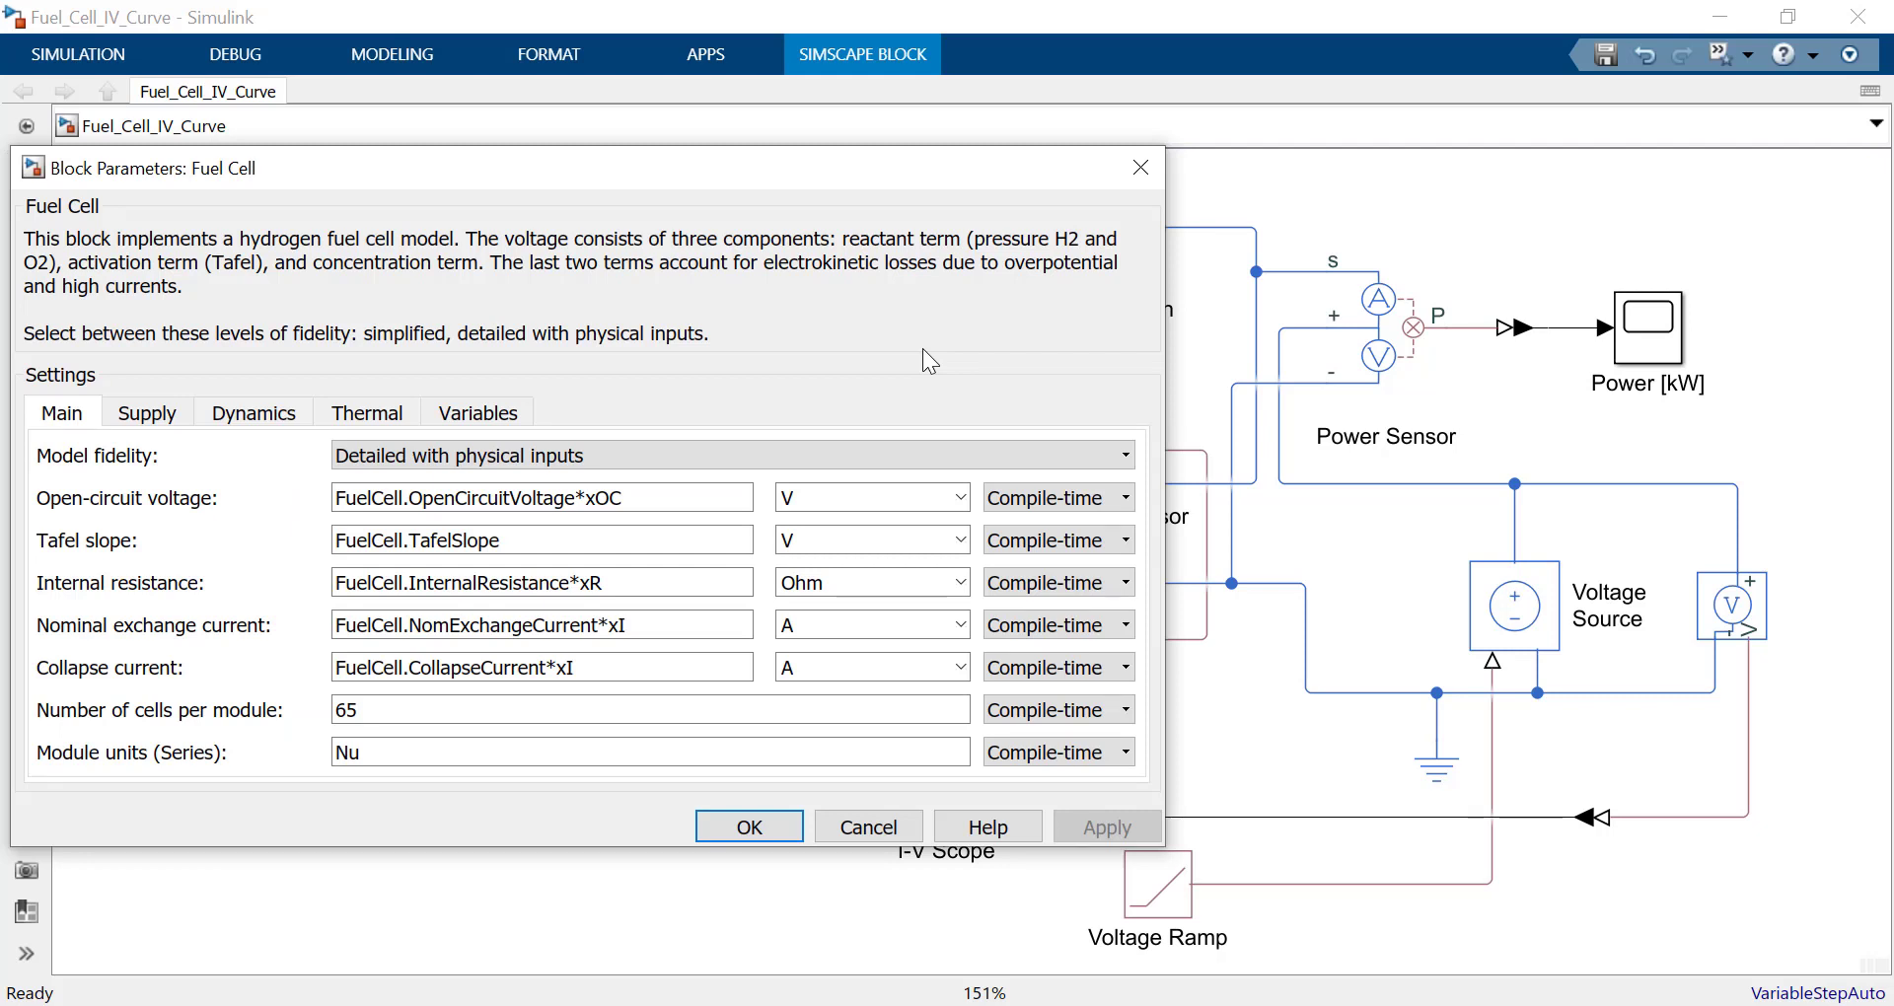
left_click(161, 420)
left_click(367, 414)
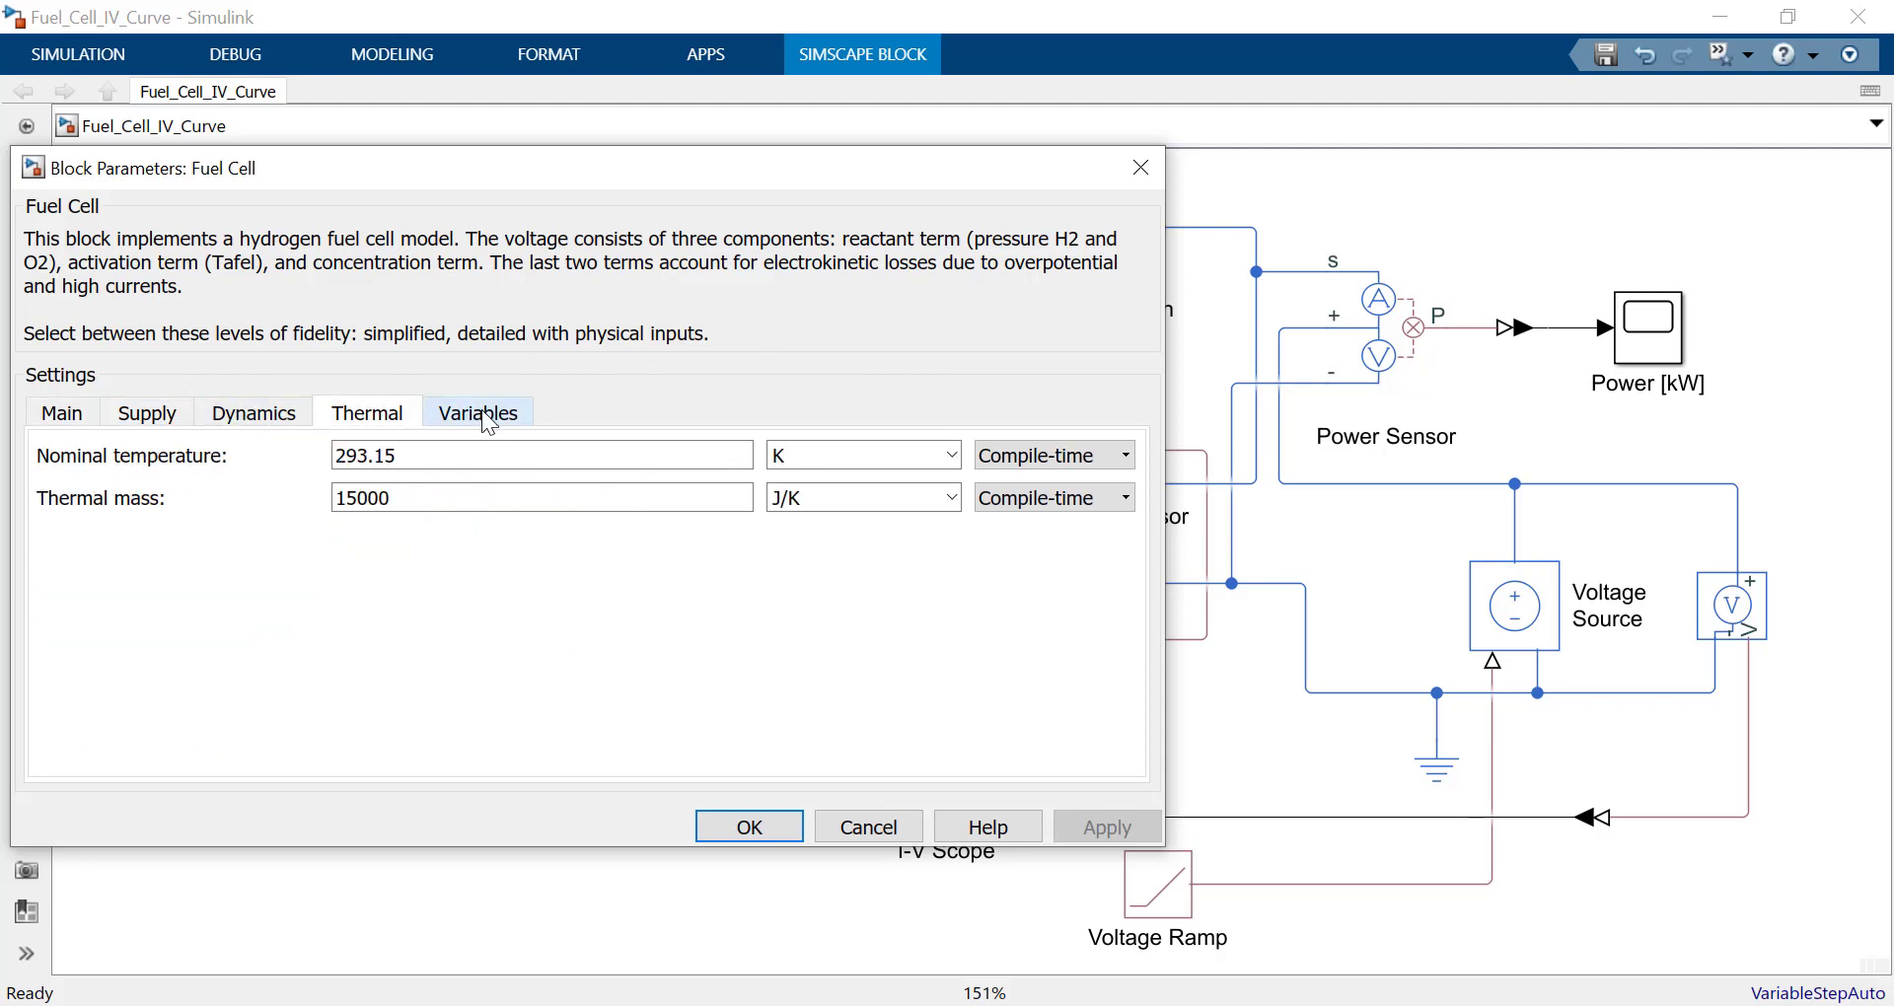
key("Return")
Select the stoichiometric gain block, then the Voltage Ramp block
left_click(676, 718)
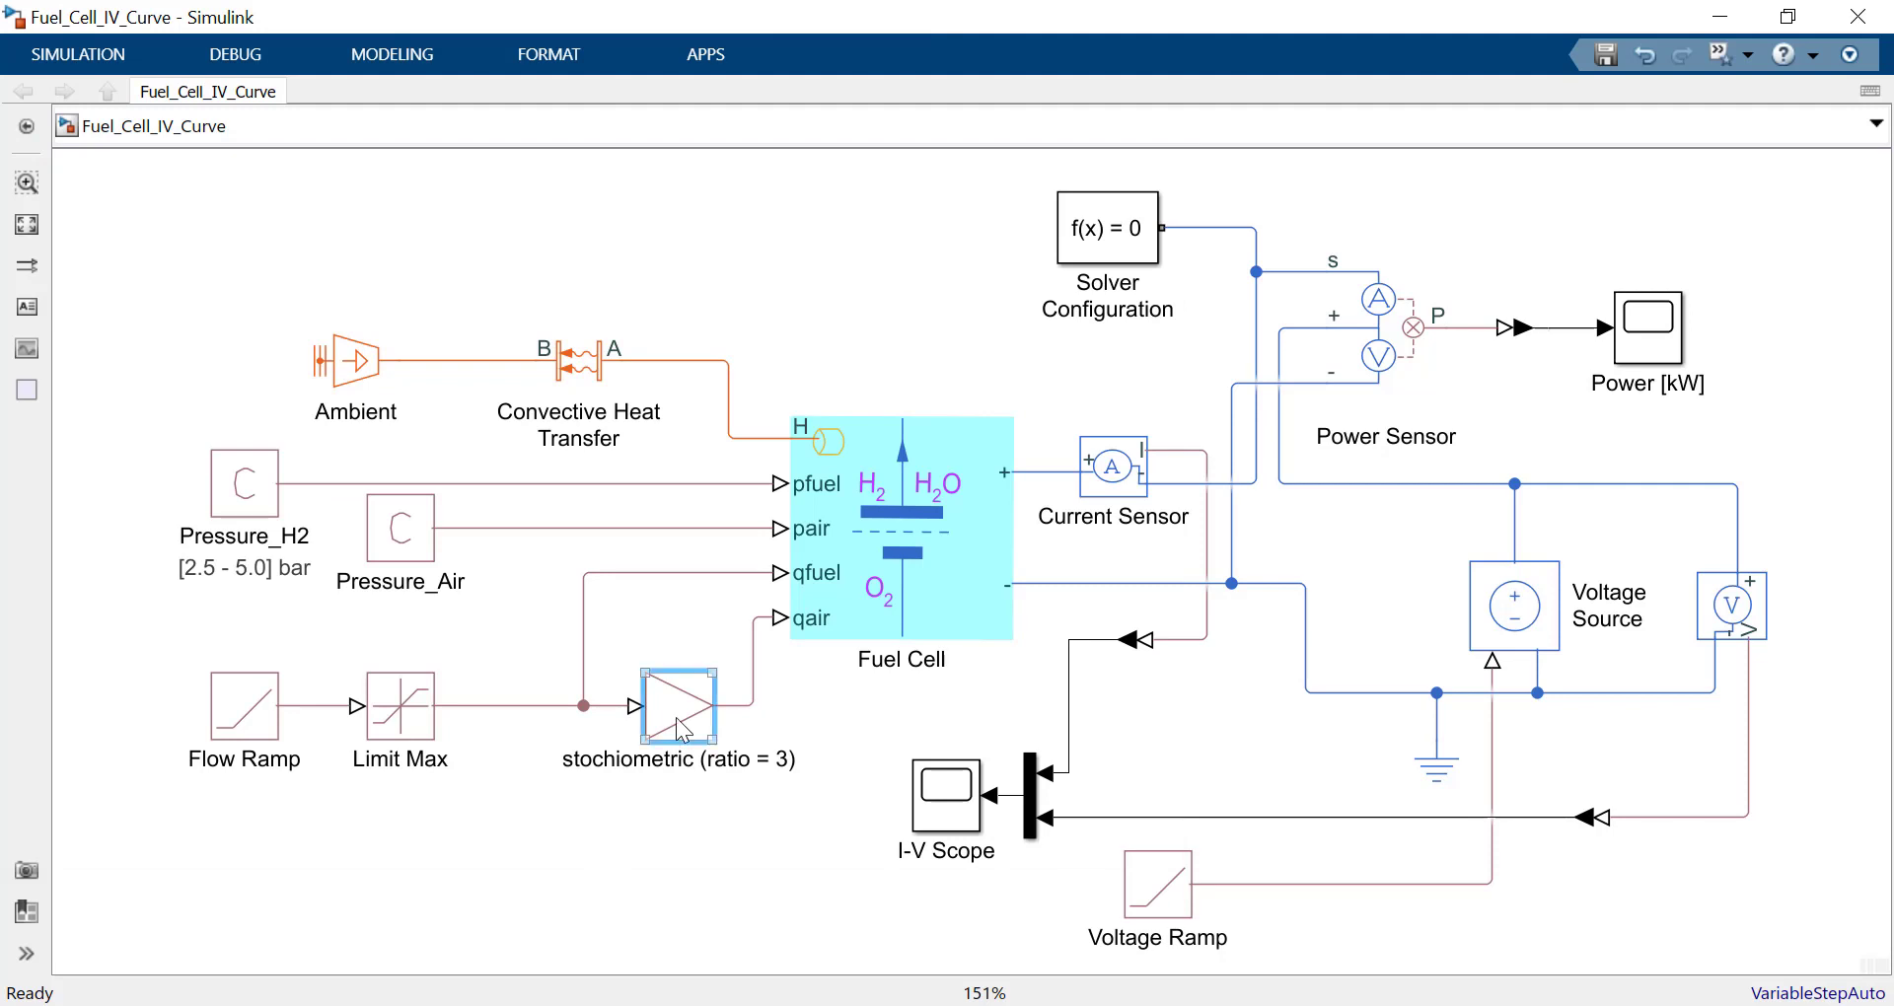
left_click(704, 837)
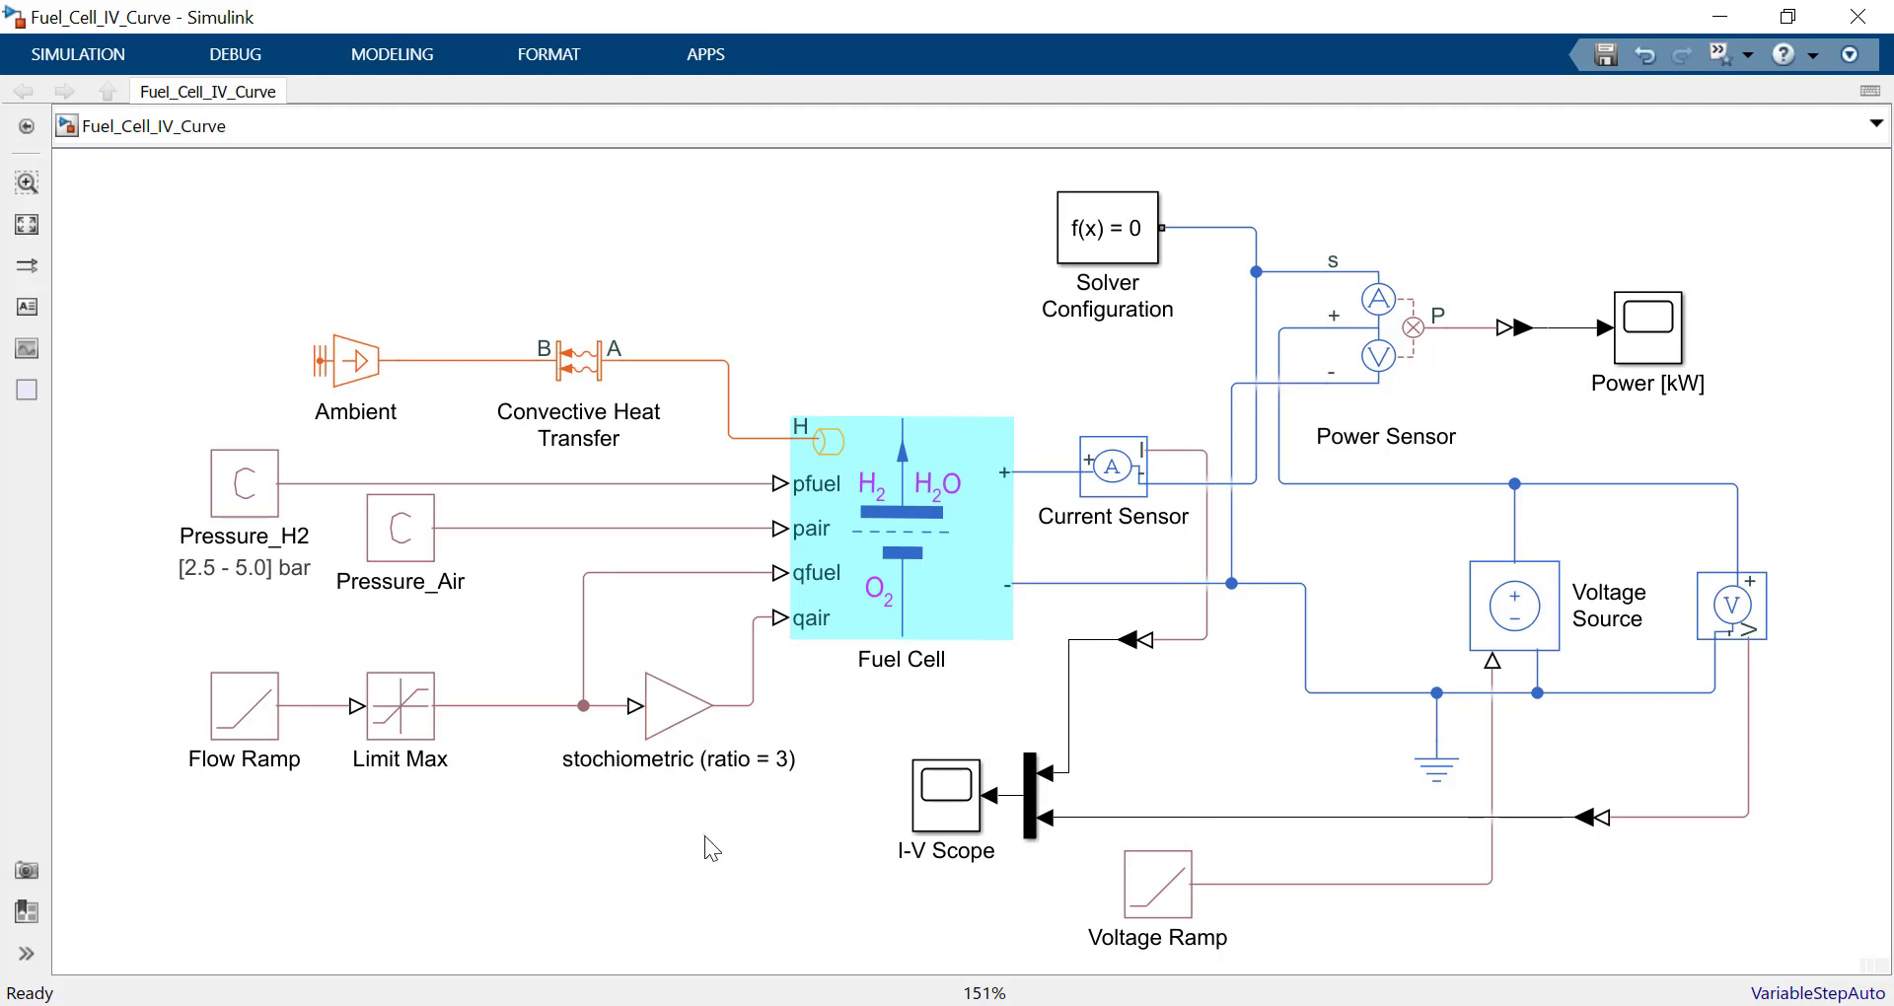
left_click(1147, 895)
Inspect the first Battery block's parameters and close the dialog
left_click(1124, 971)
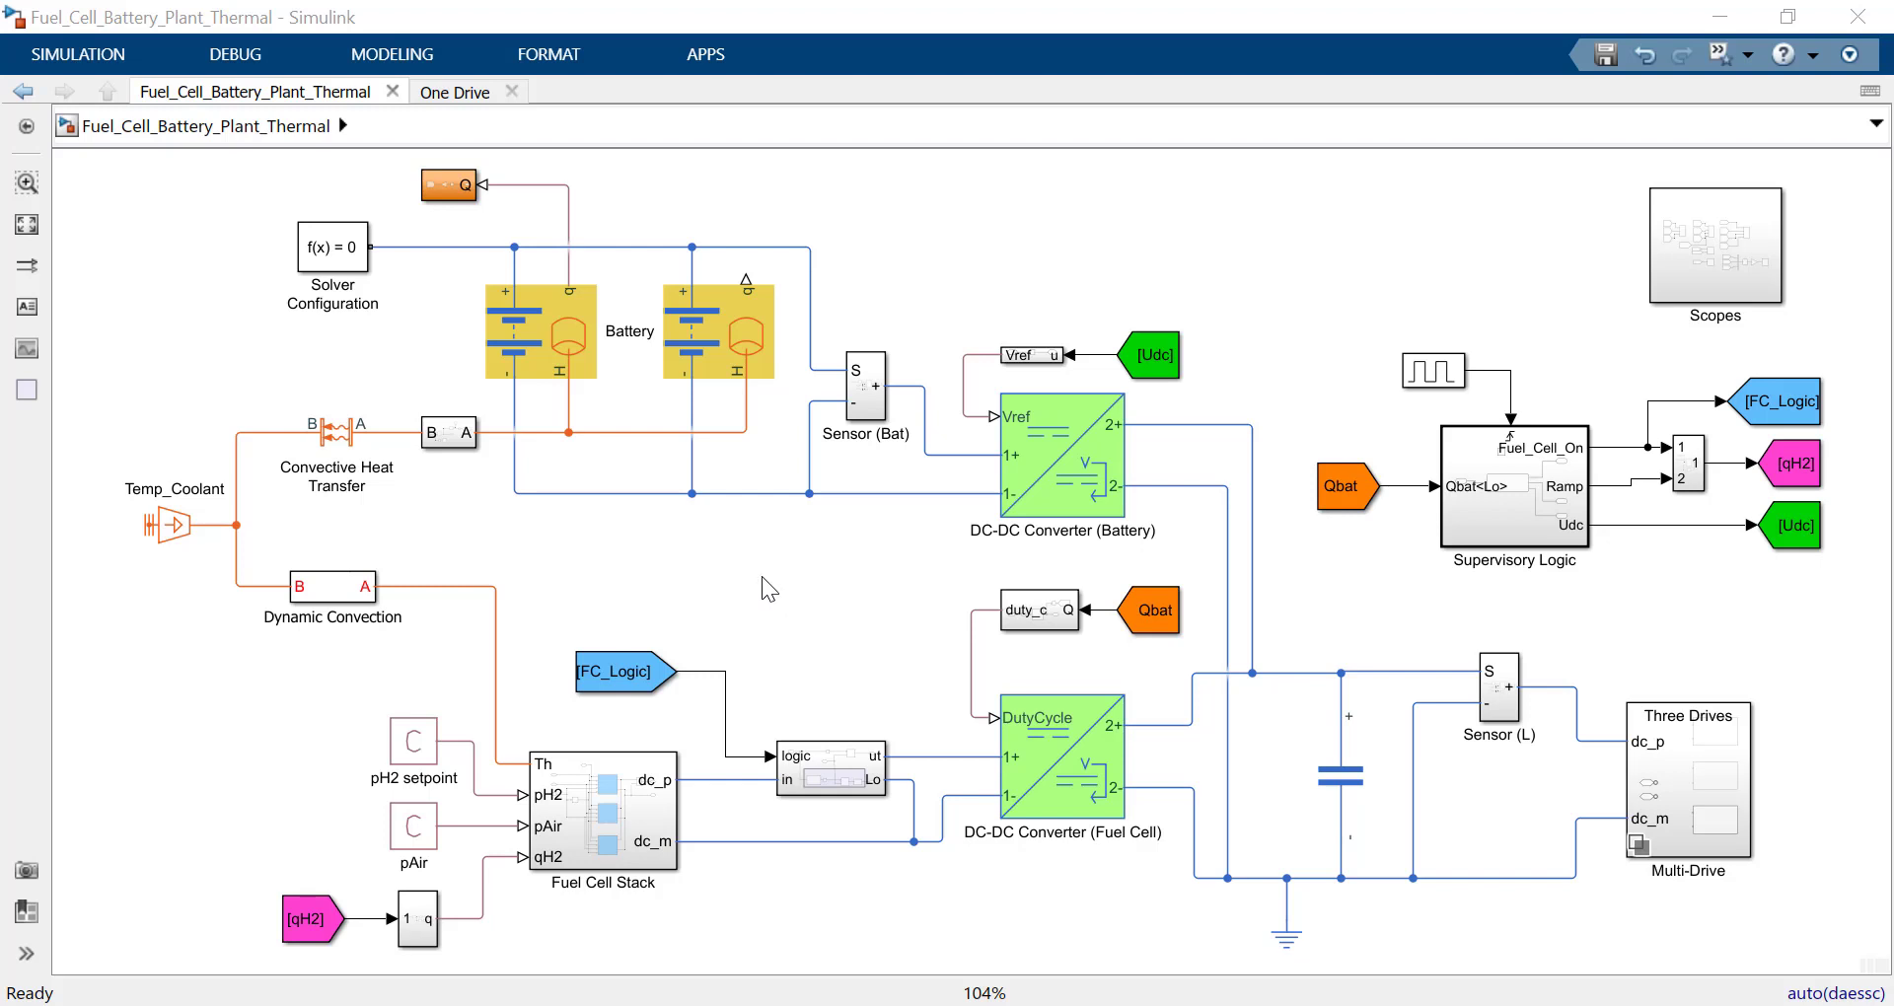
left_click(587, 306)
left_click(564, 334)
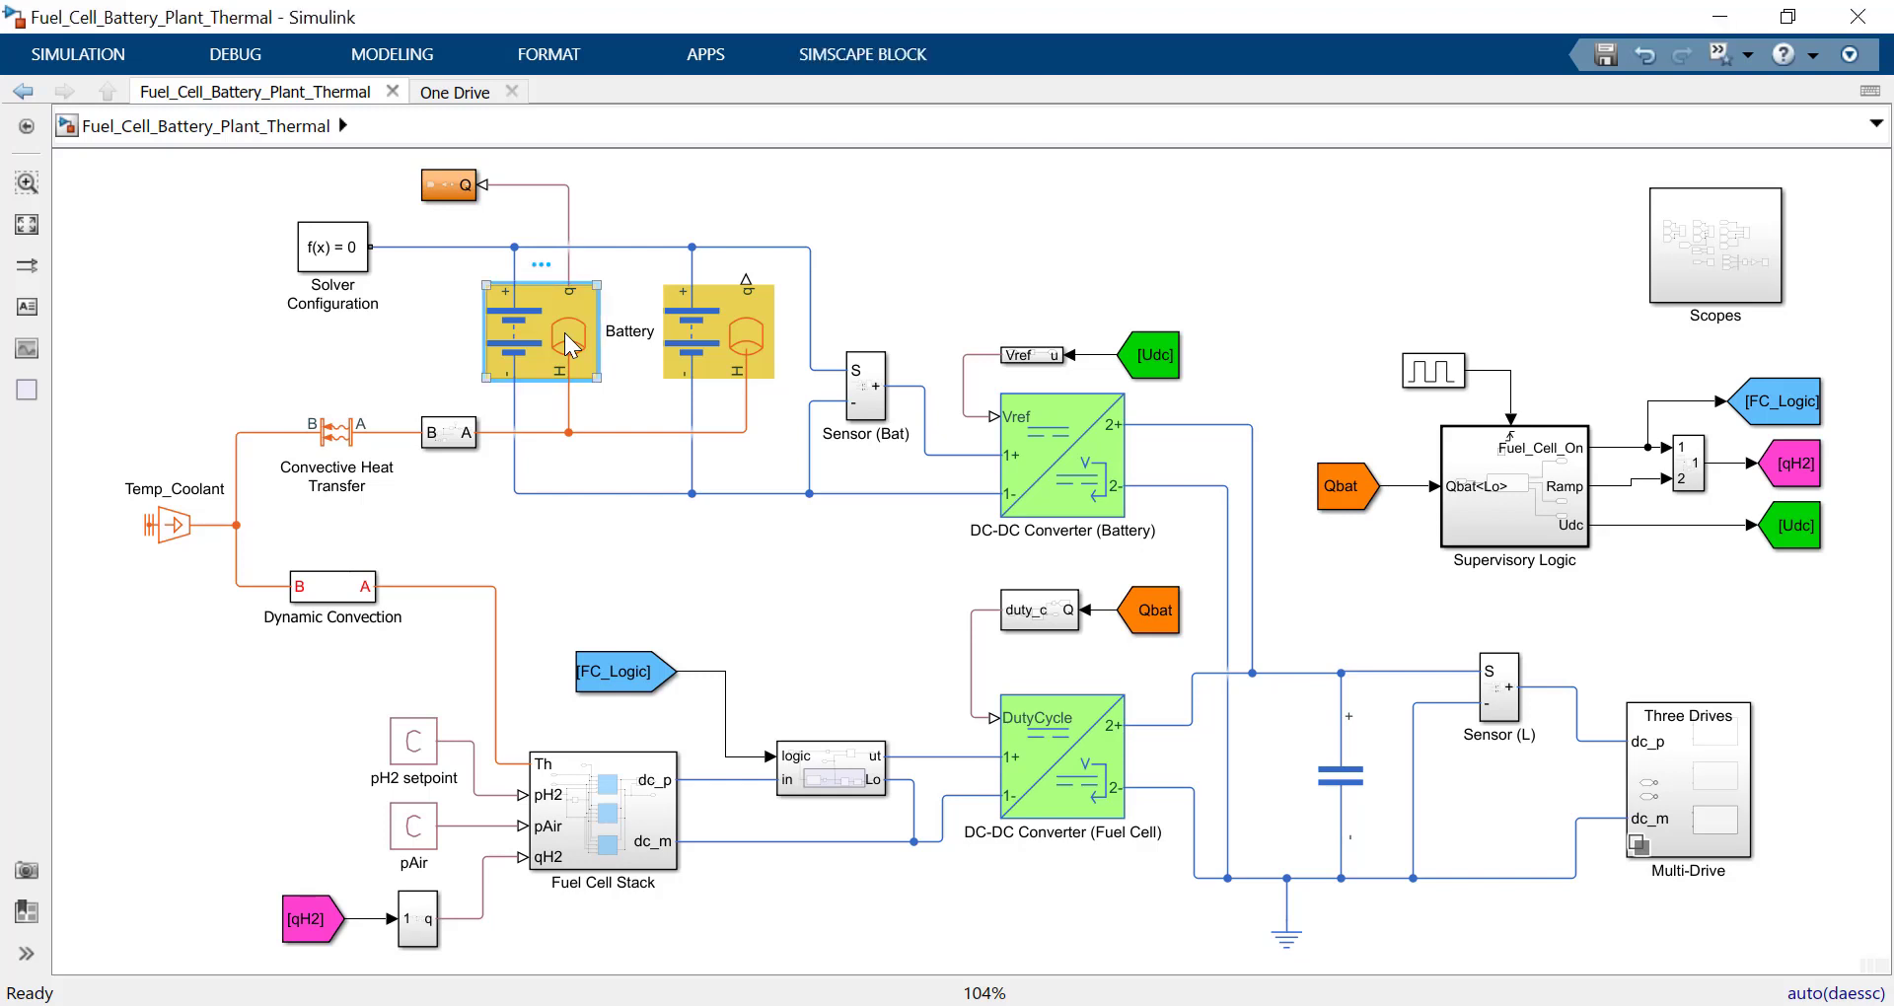
double_click(565, 334)
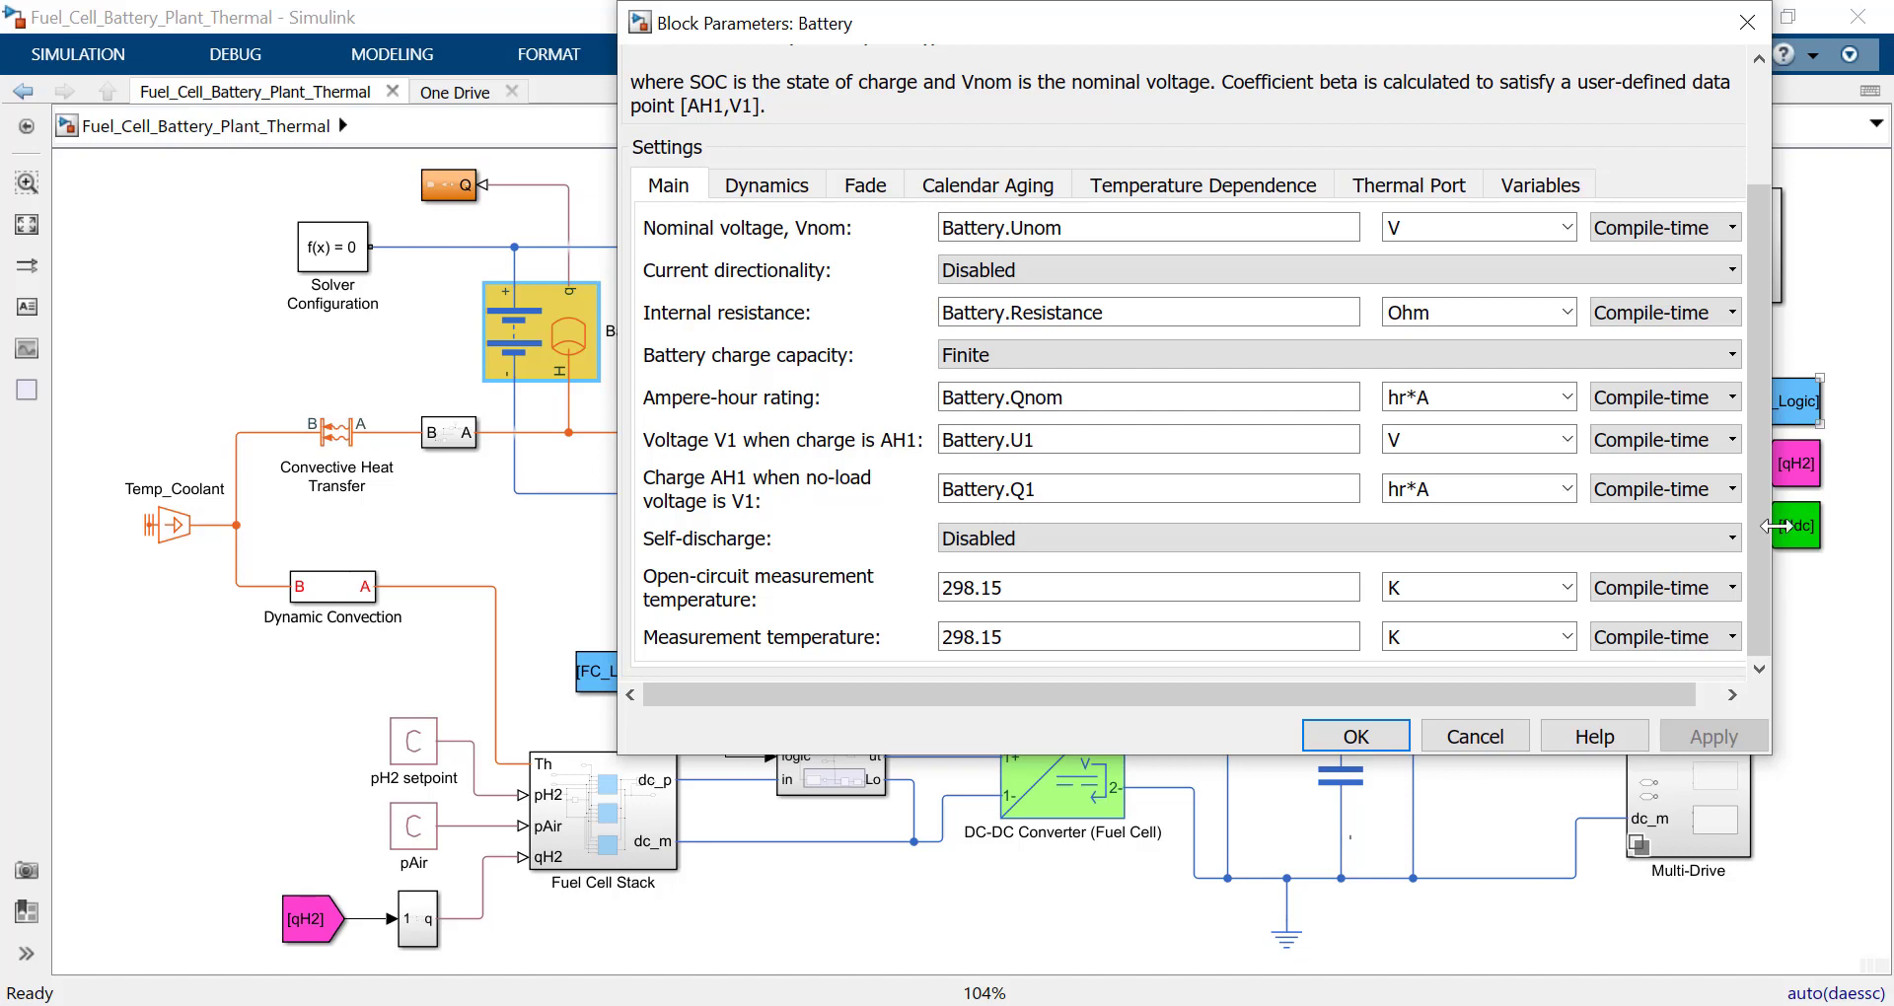
left_click(1746, 21)
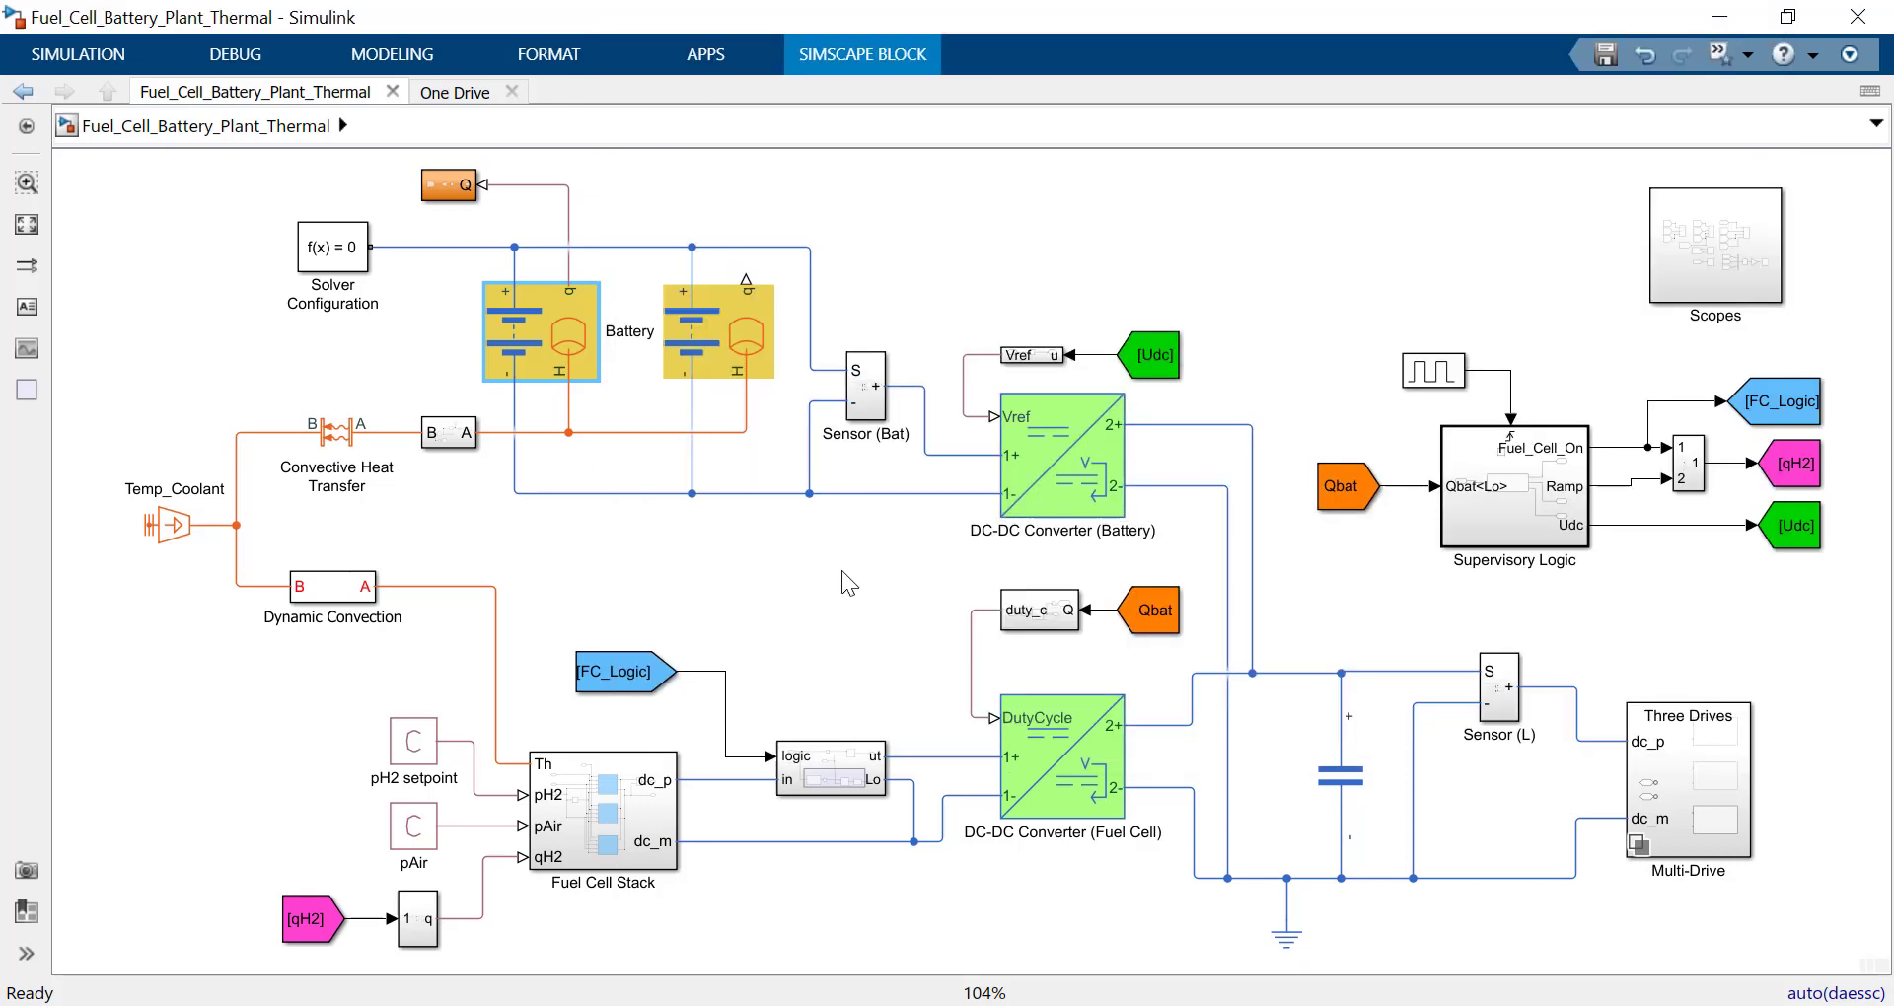
Look inside the Fuel Cell Stack subsystem, return to top level, and select the pH2 and pAir blocks
left_click(623, 814)
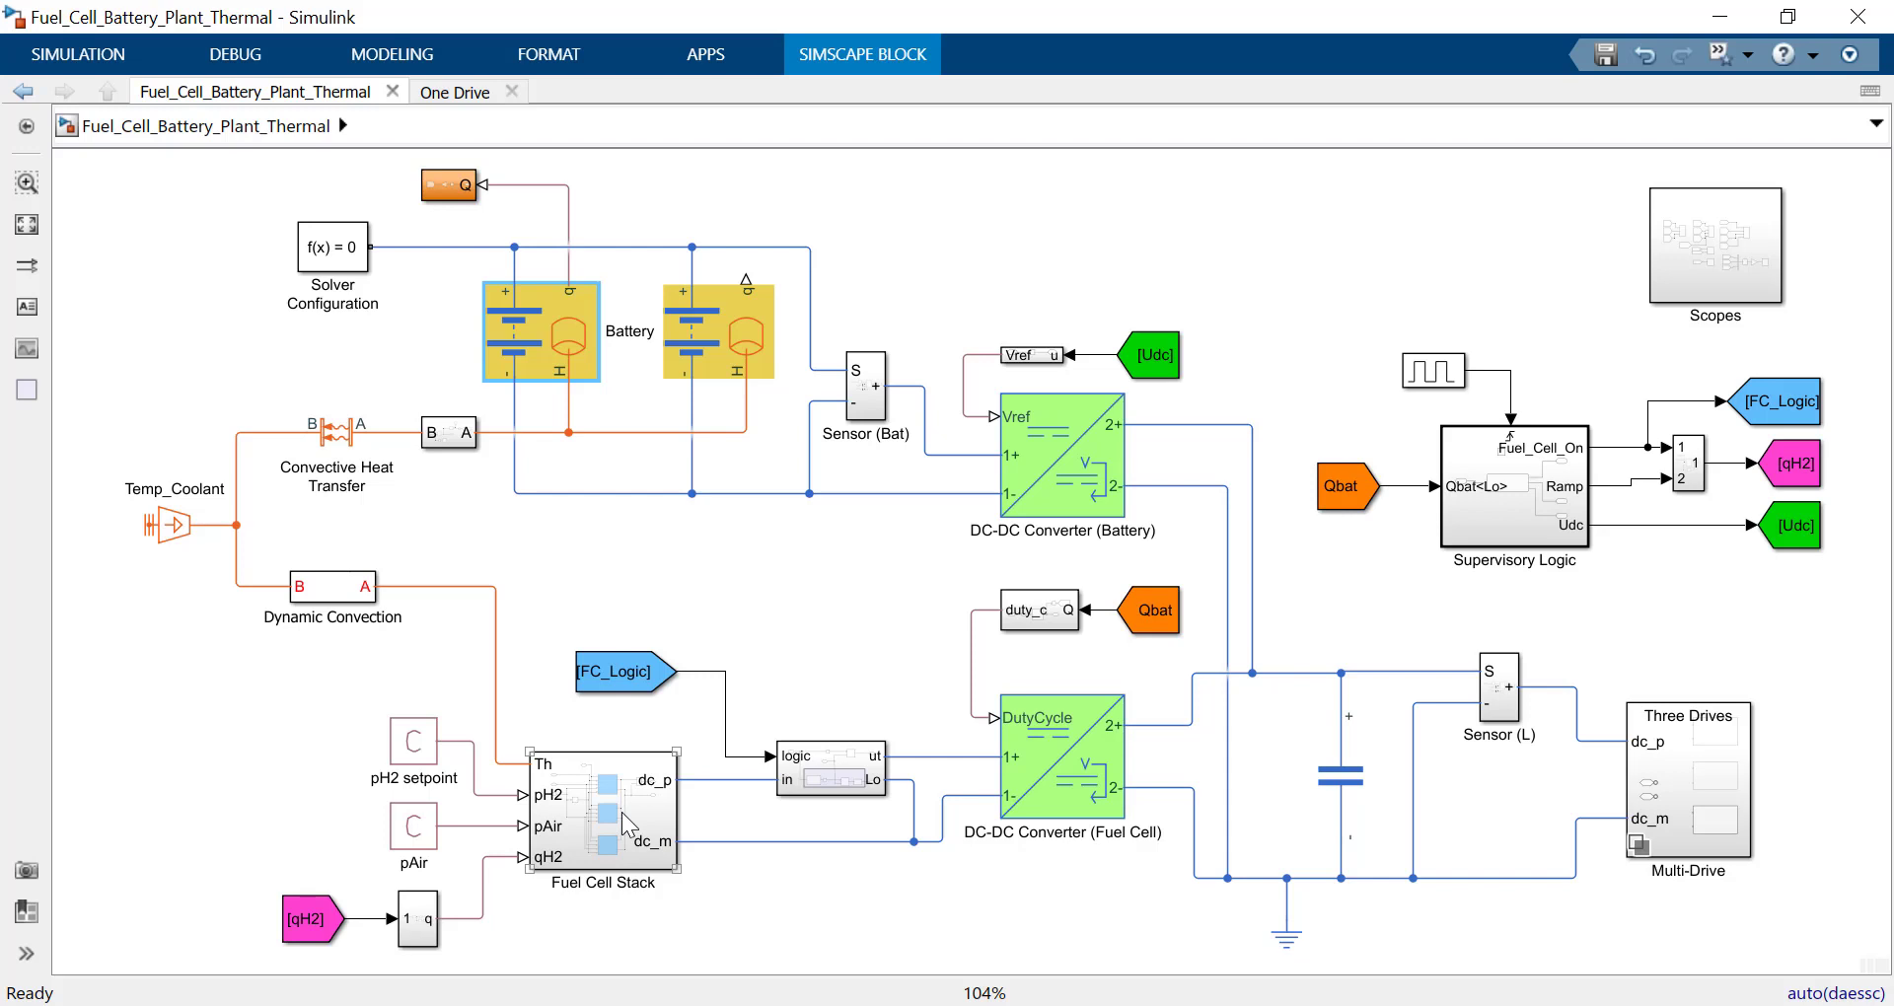
double_click(623, 815)
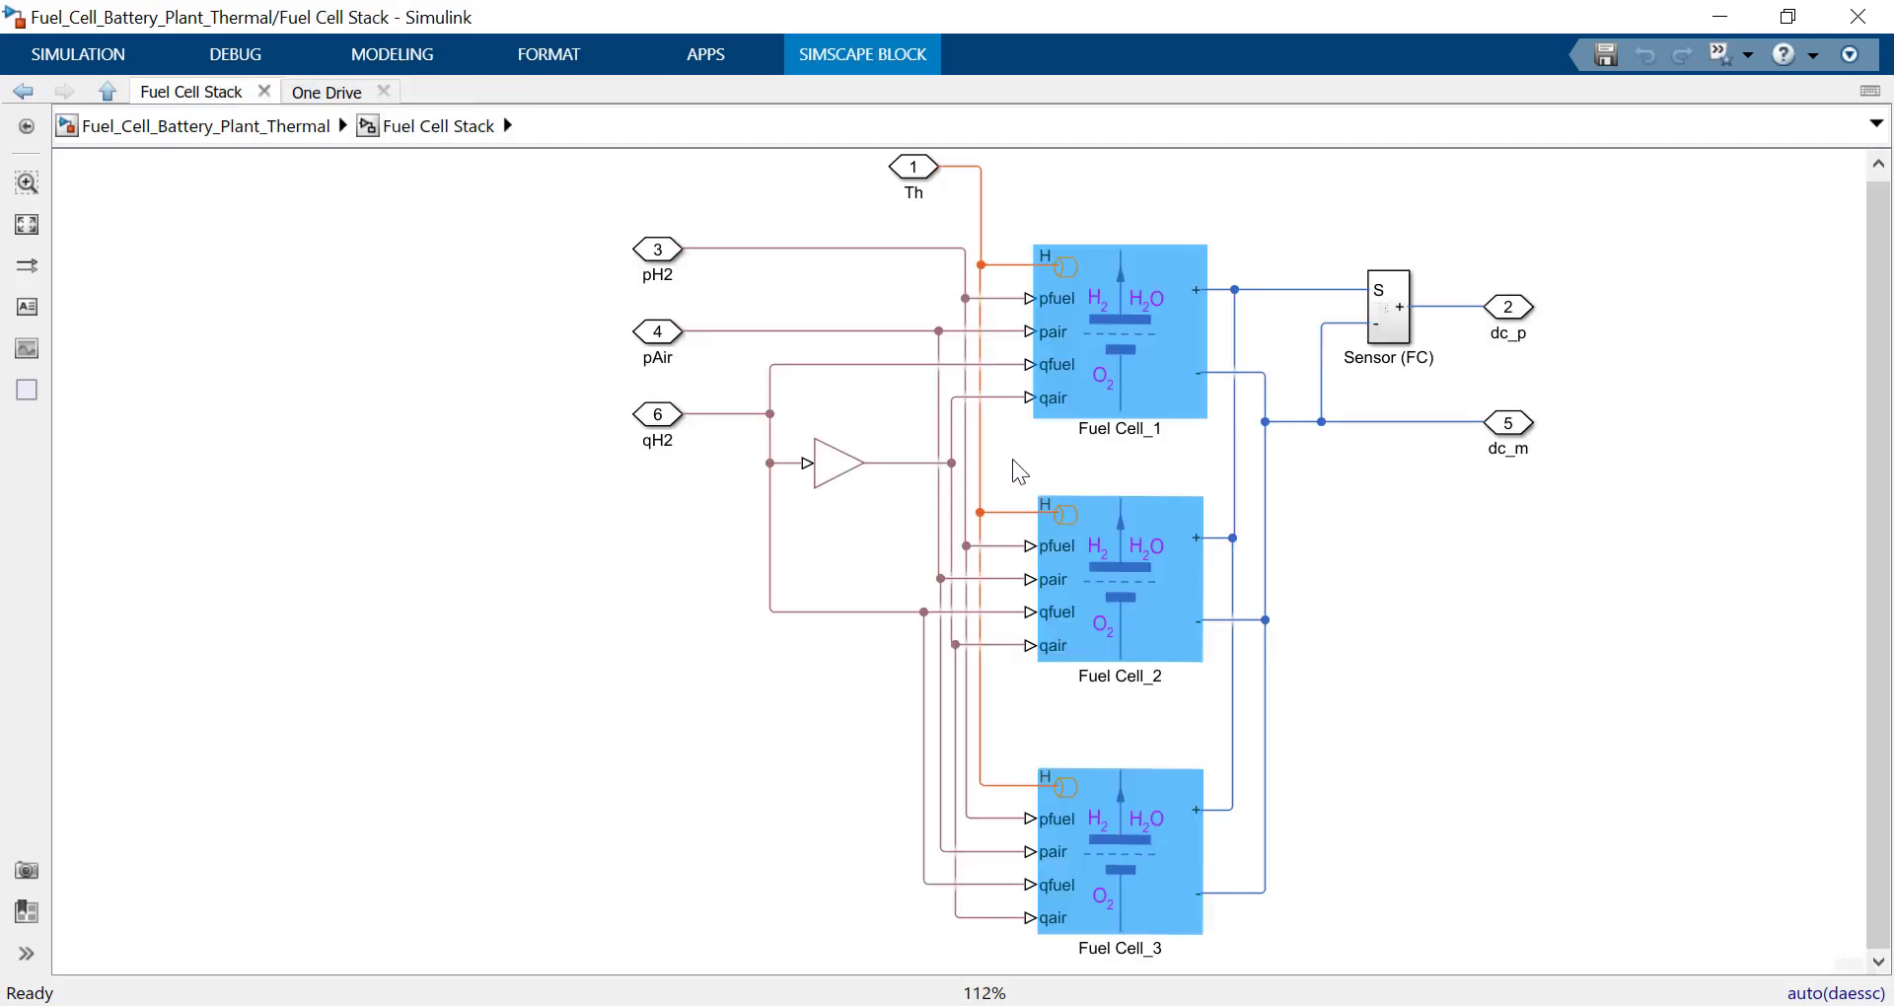
left_click(1130, 363)
key("Escape")
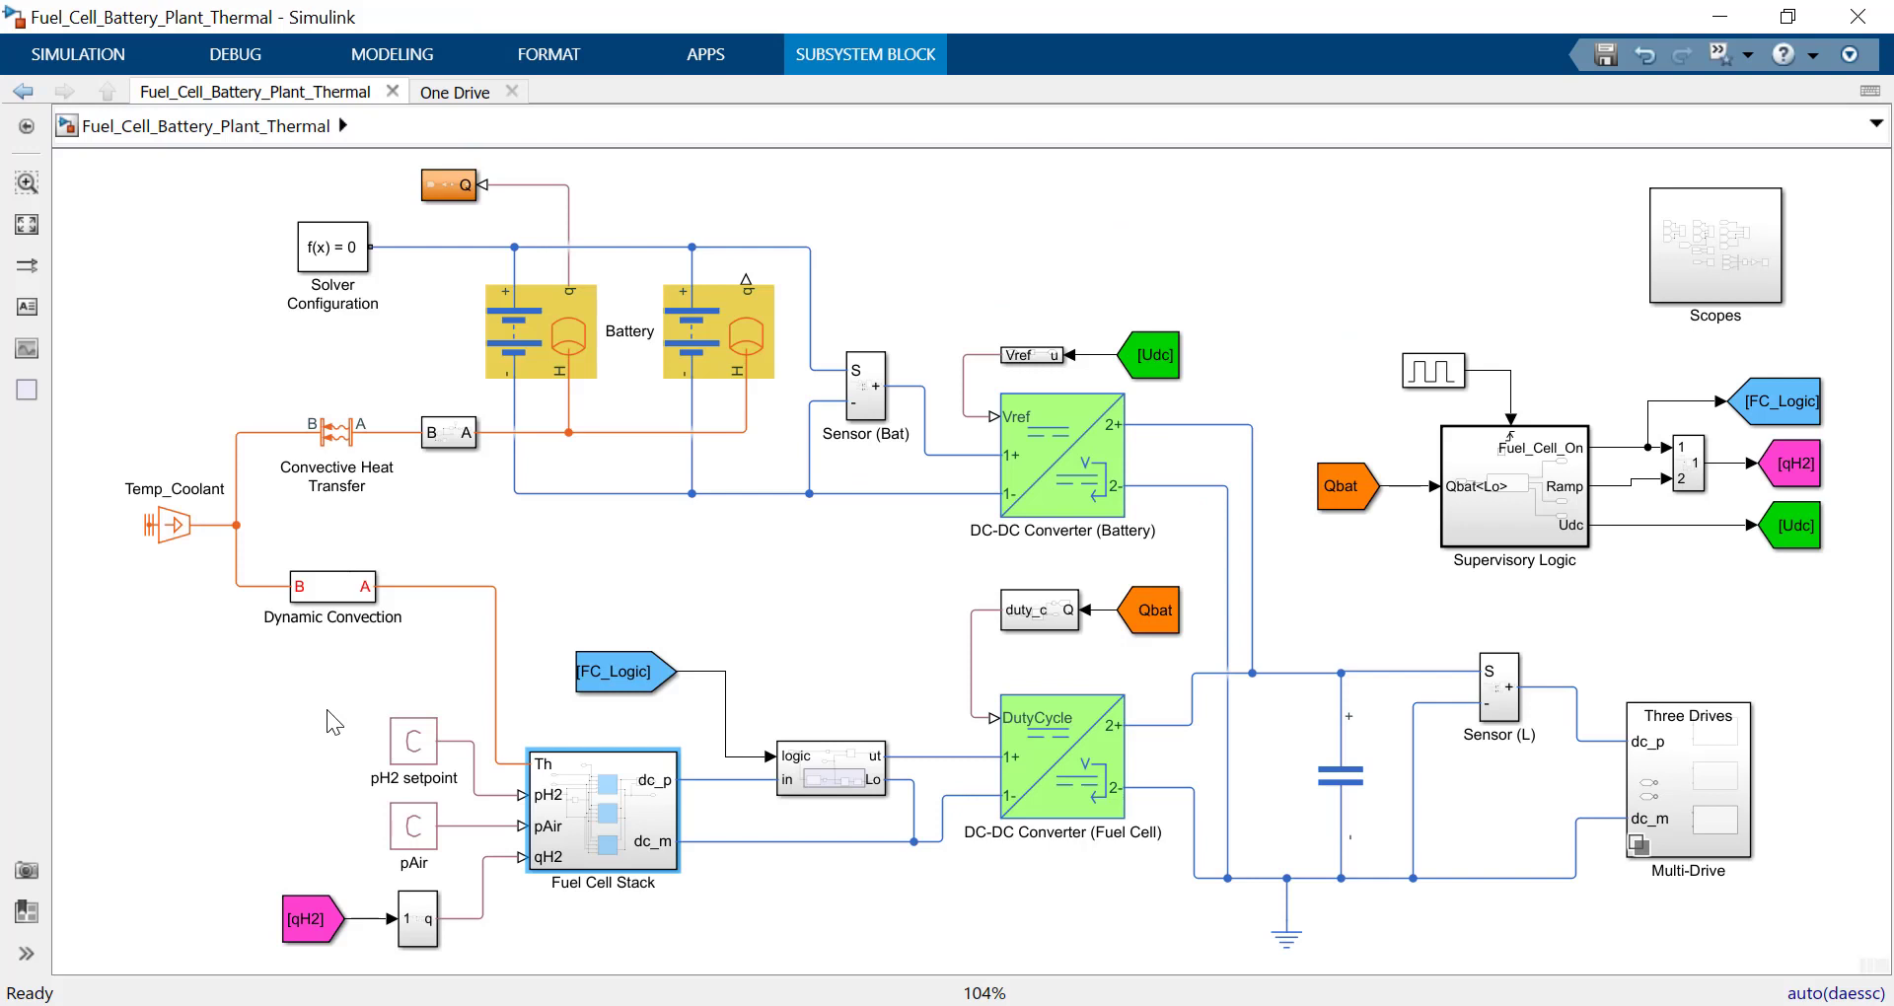
left_click_drag(327, 709, 439, 945)
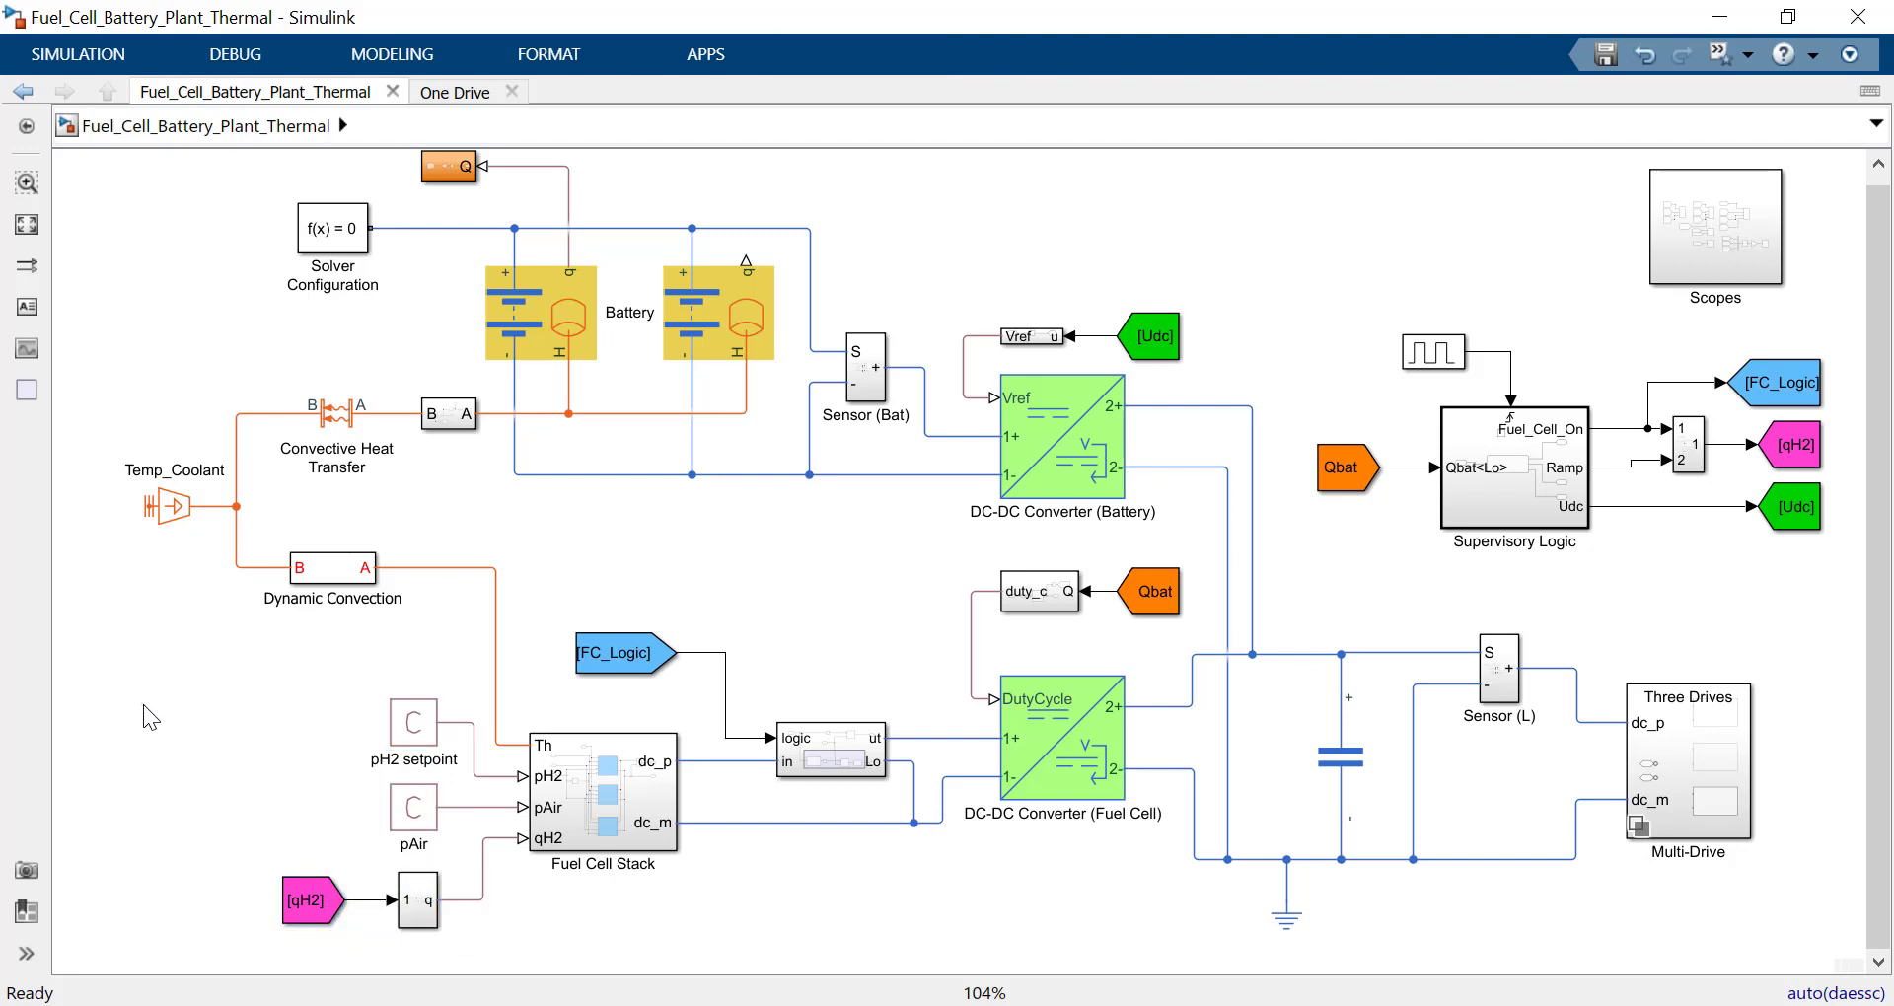
left_click(1065, 493)
double_click(1064, 493)
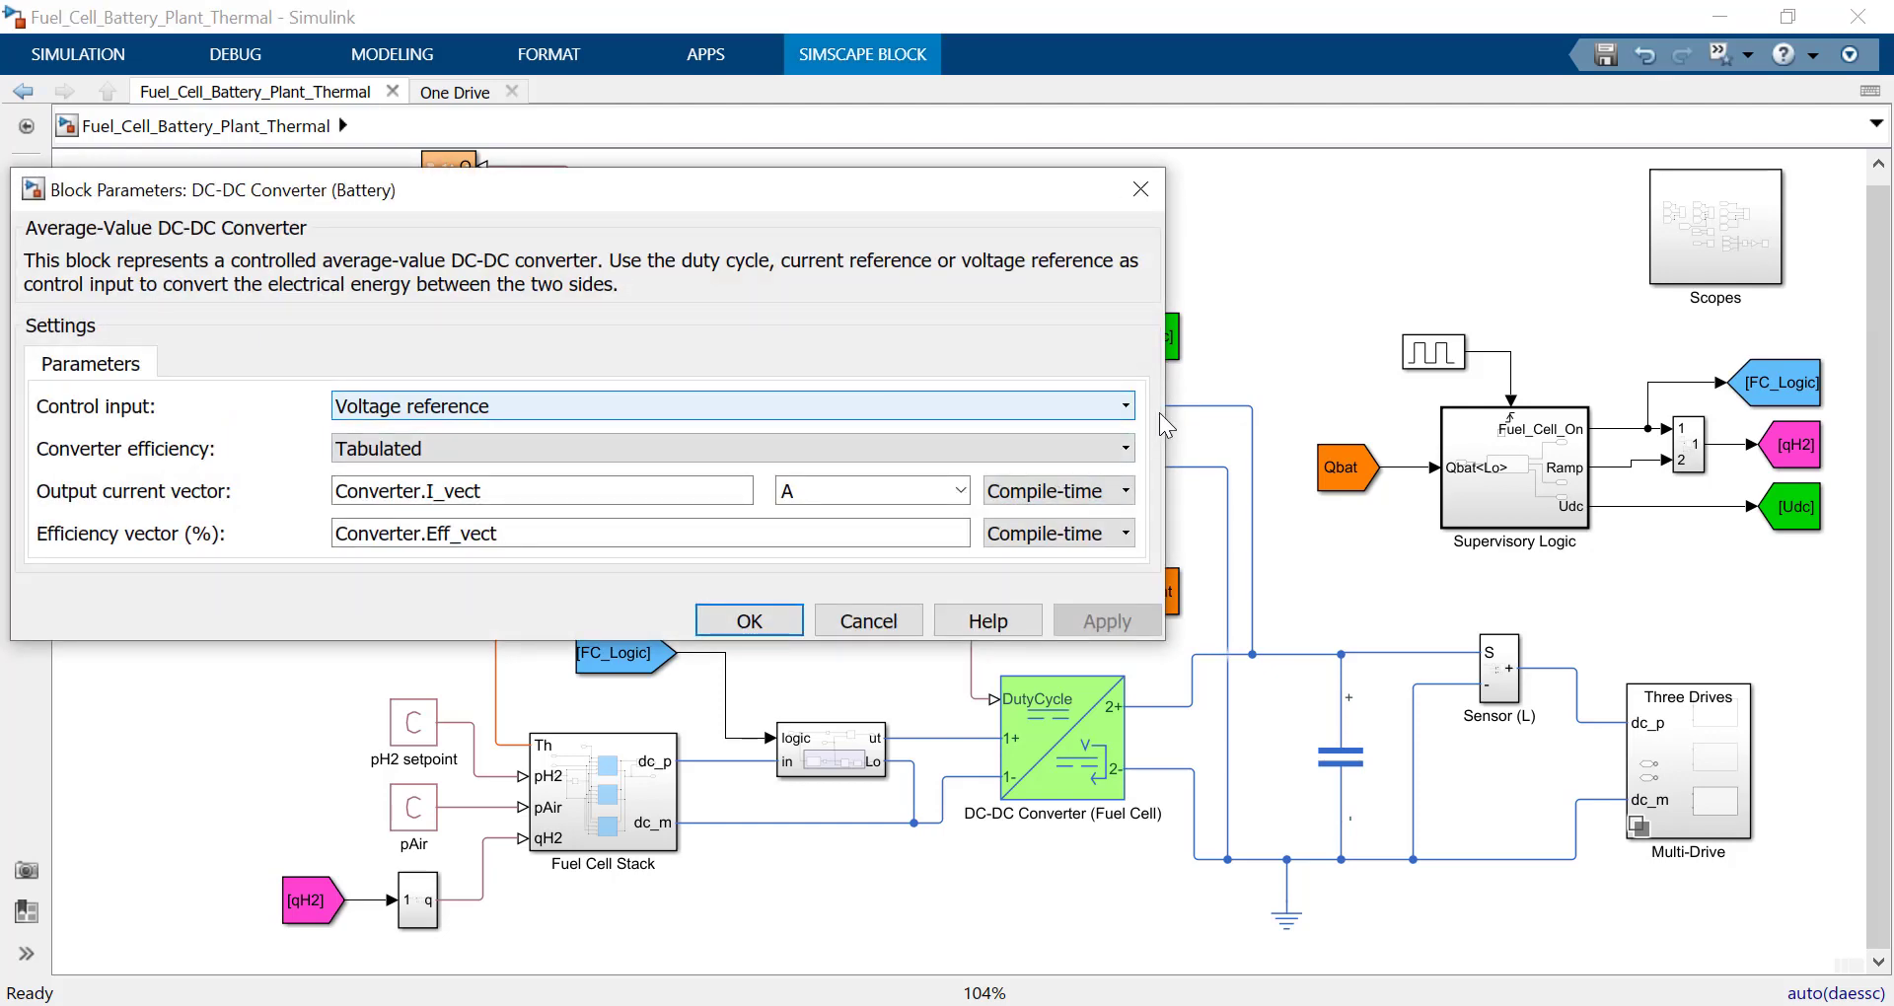
key("Escape")
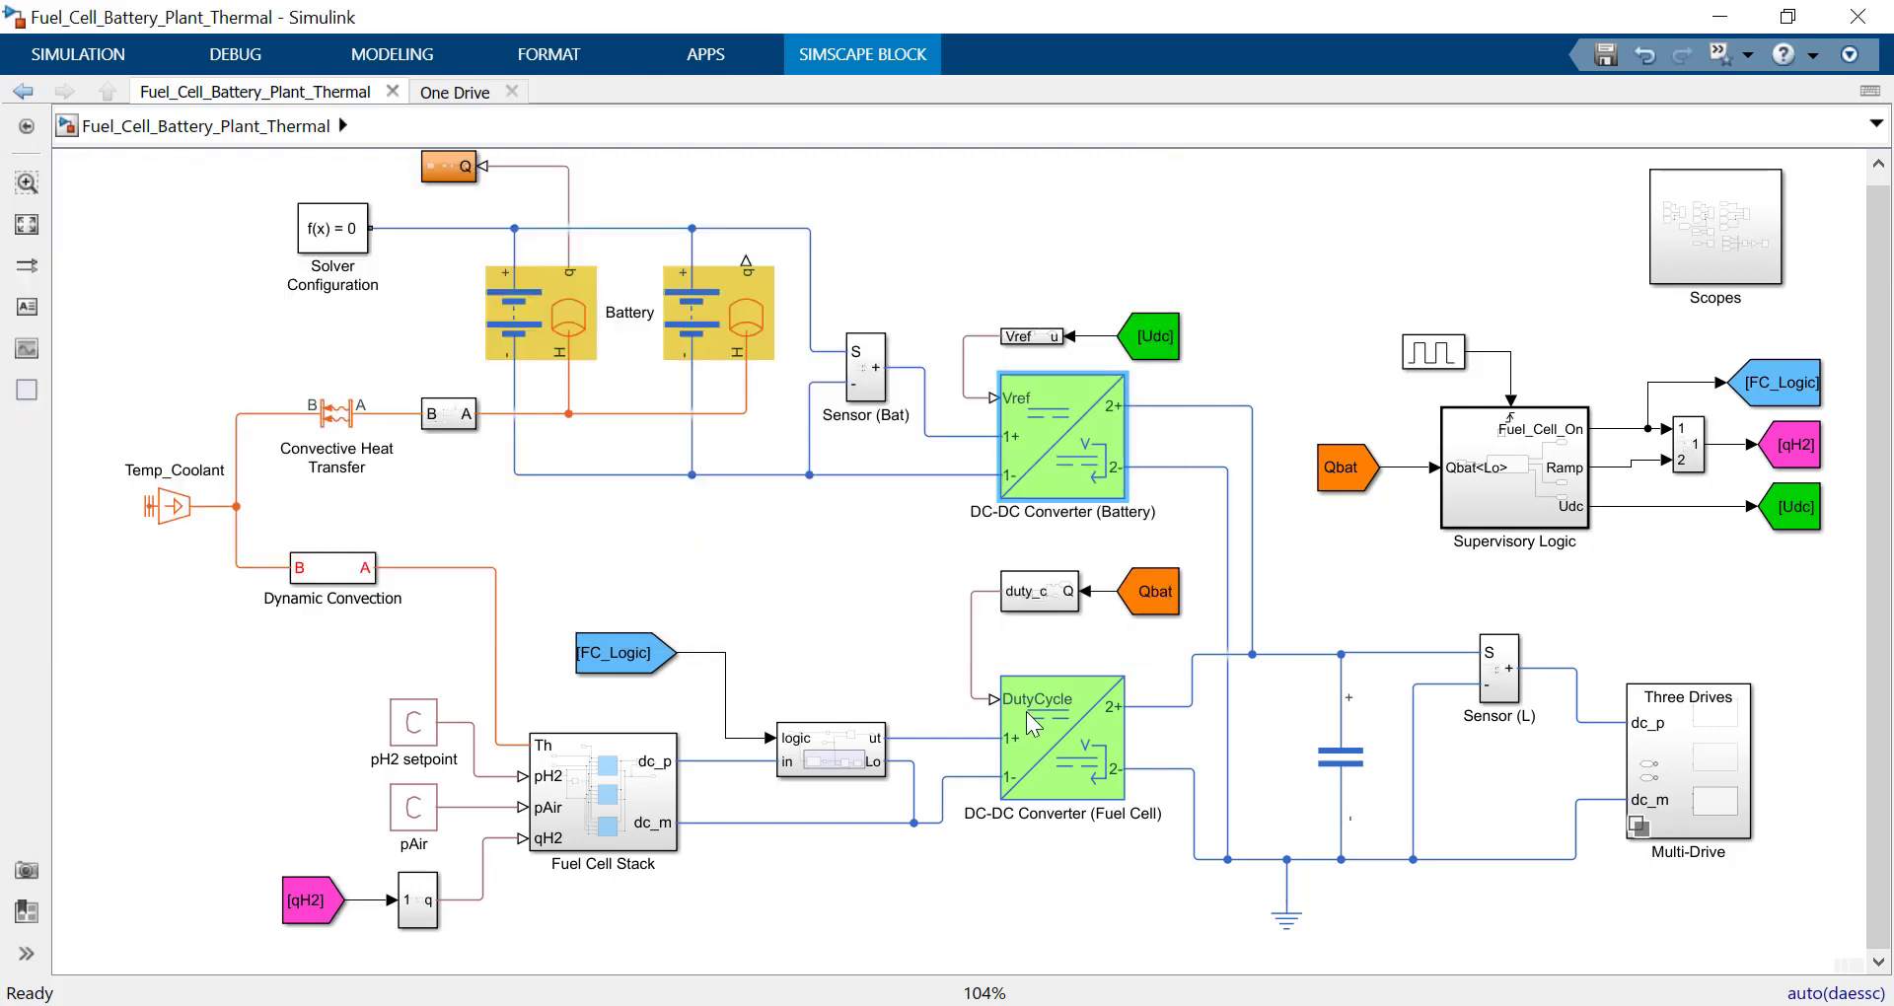
left_click(1051, 738)
double_click(1052, 738)
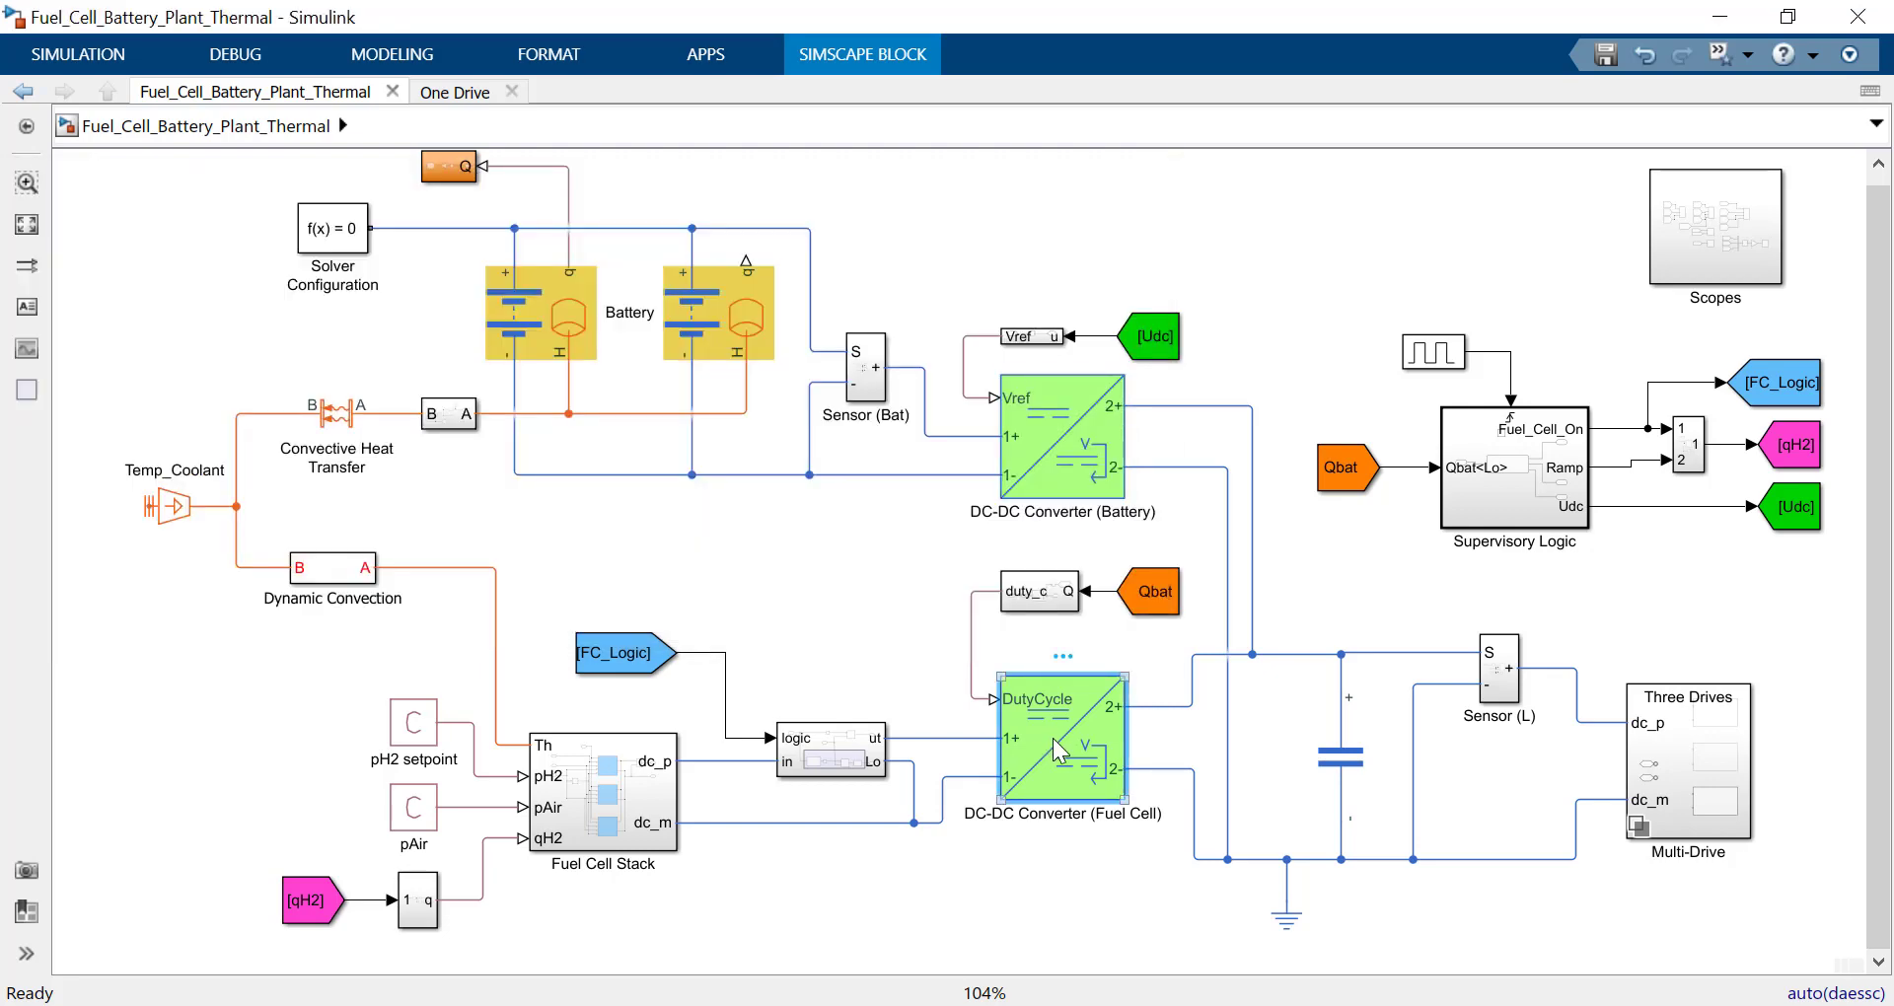
key("Escape")
left_click_drag(1010, 550, 1186, 625)
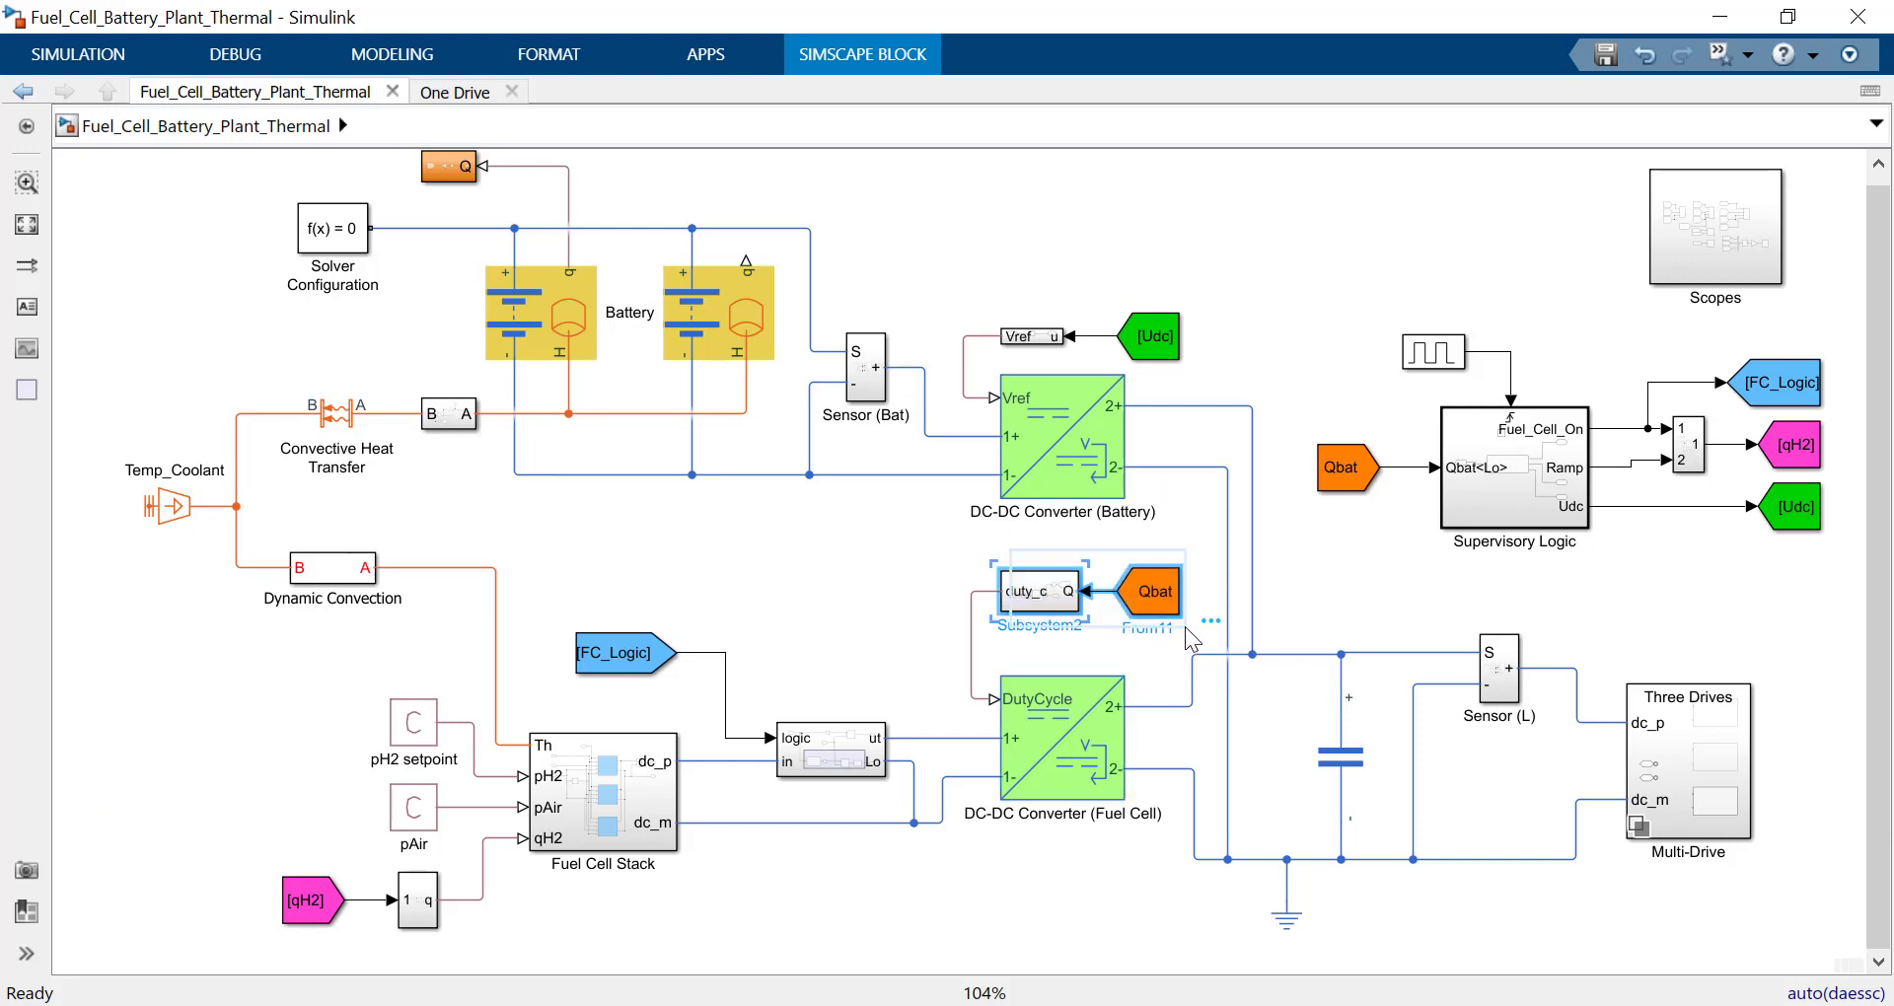
left_click(1101, 655)
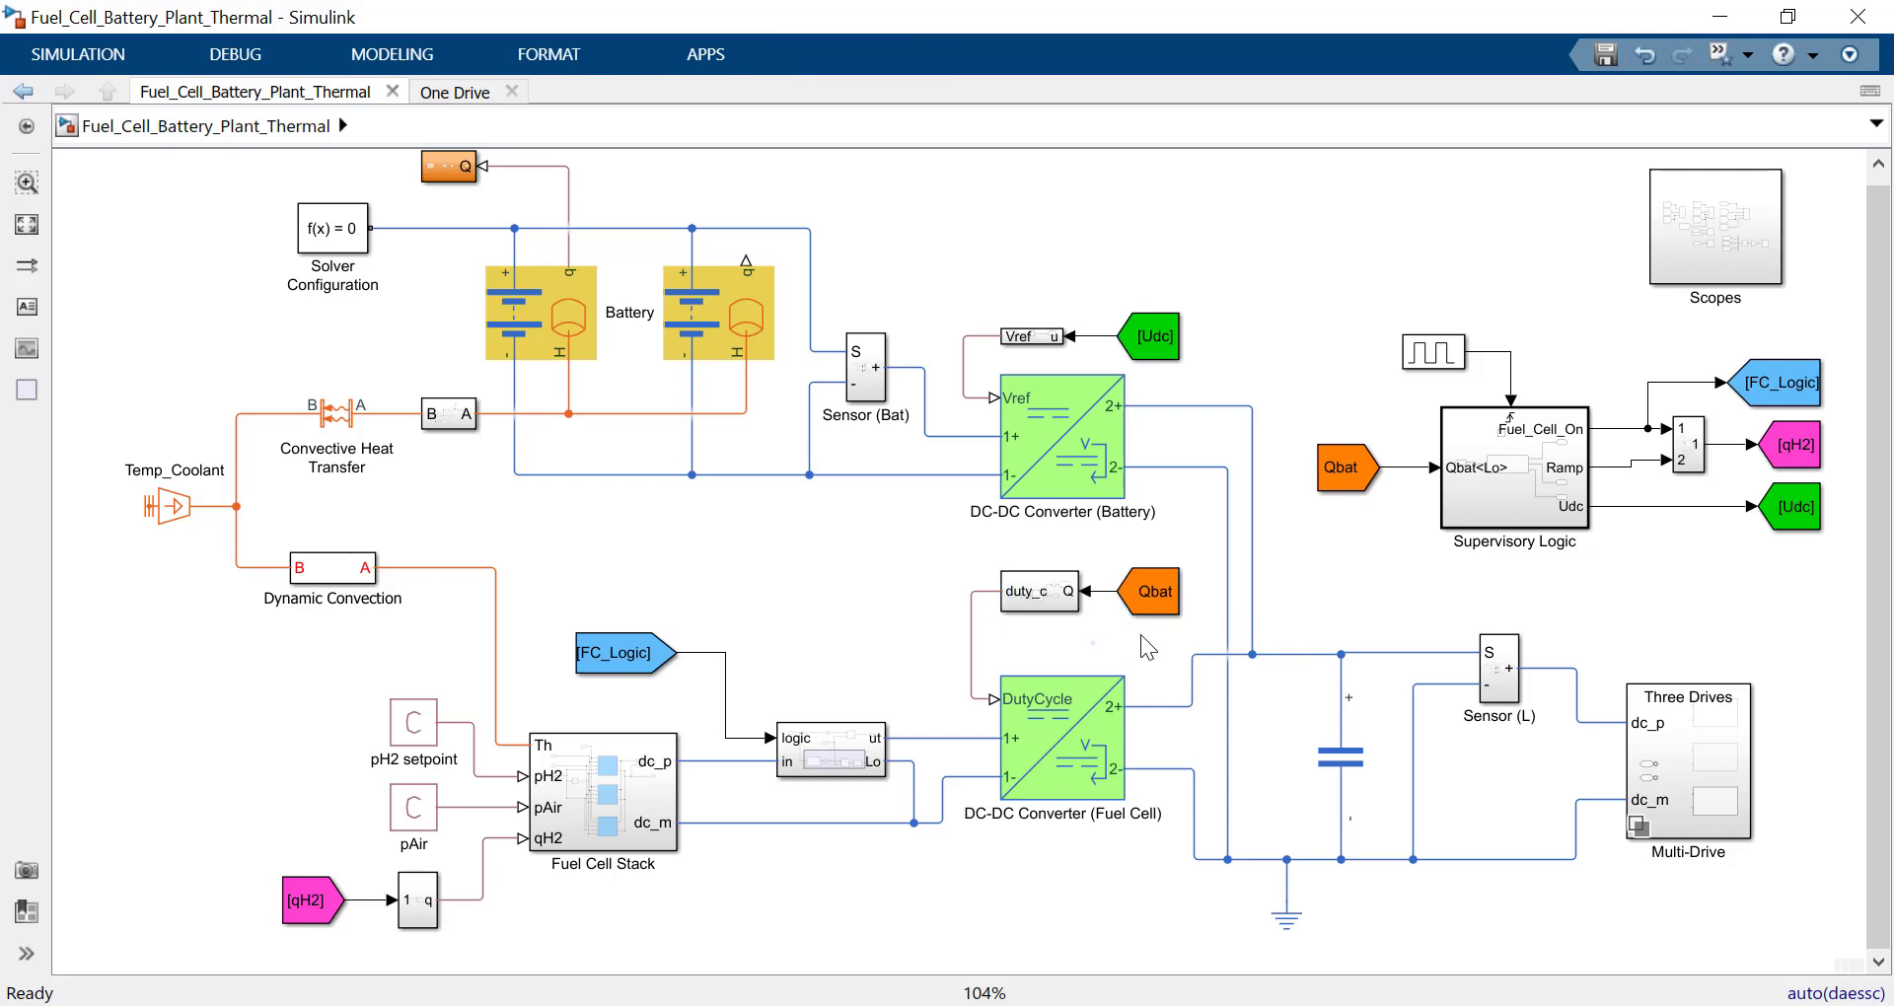
left_click(1668, 764)
double_click(1669, 764)
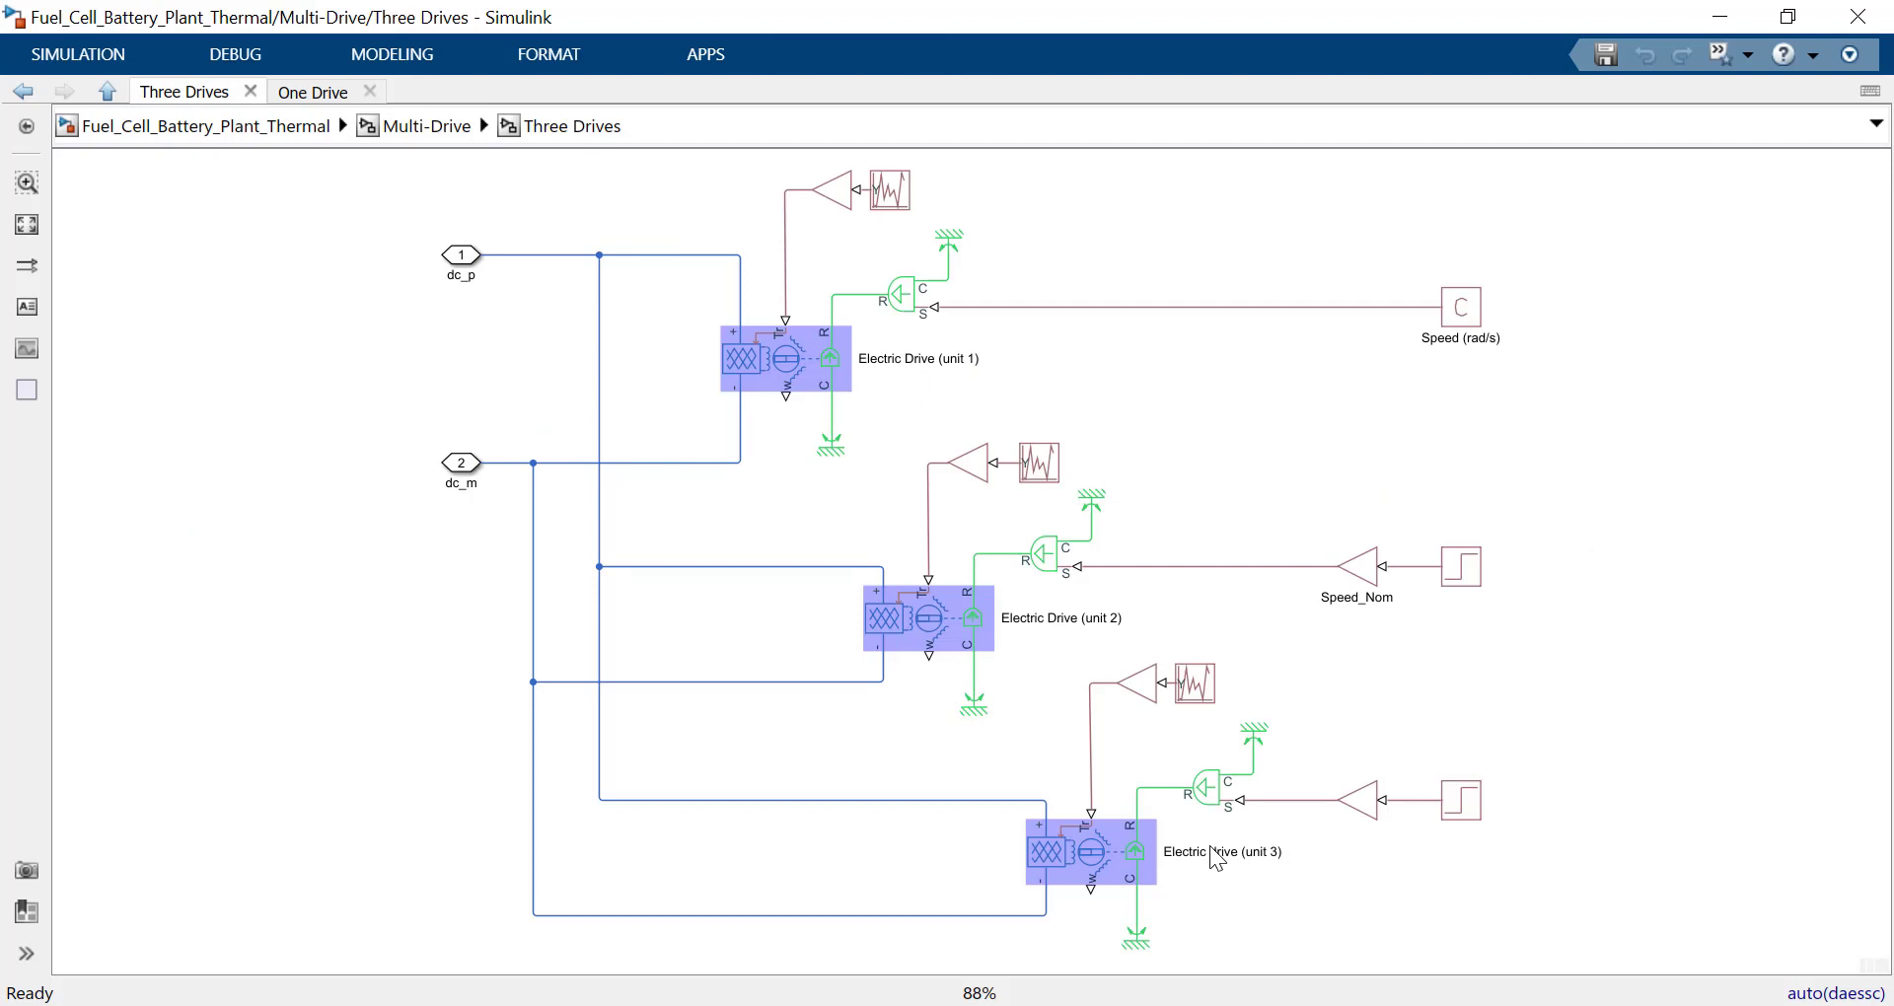
key("Escape")
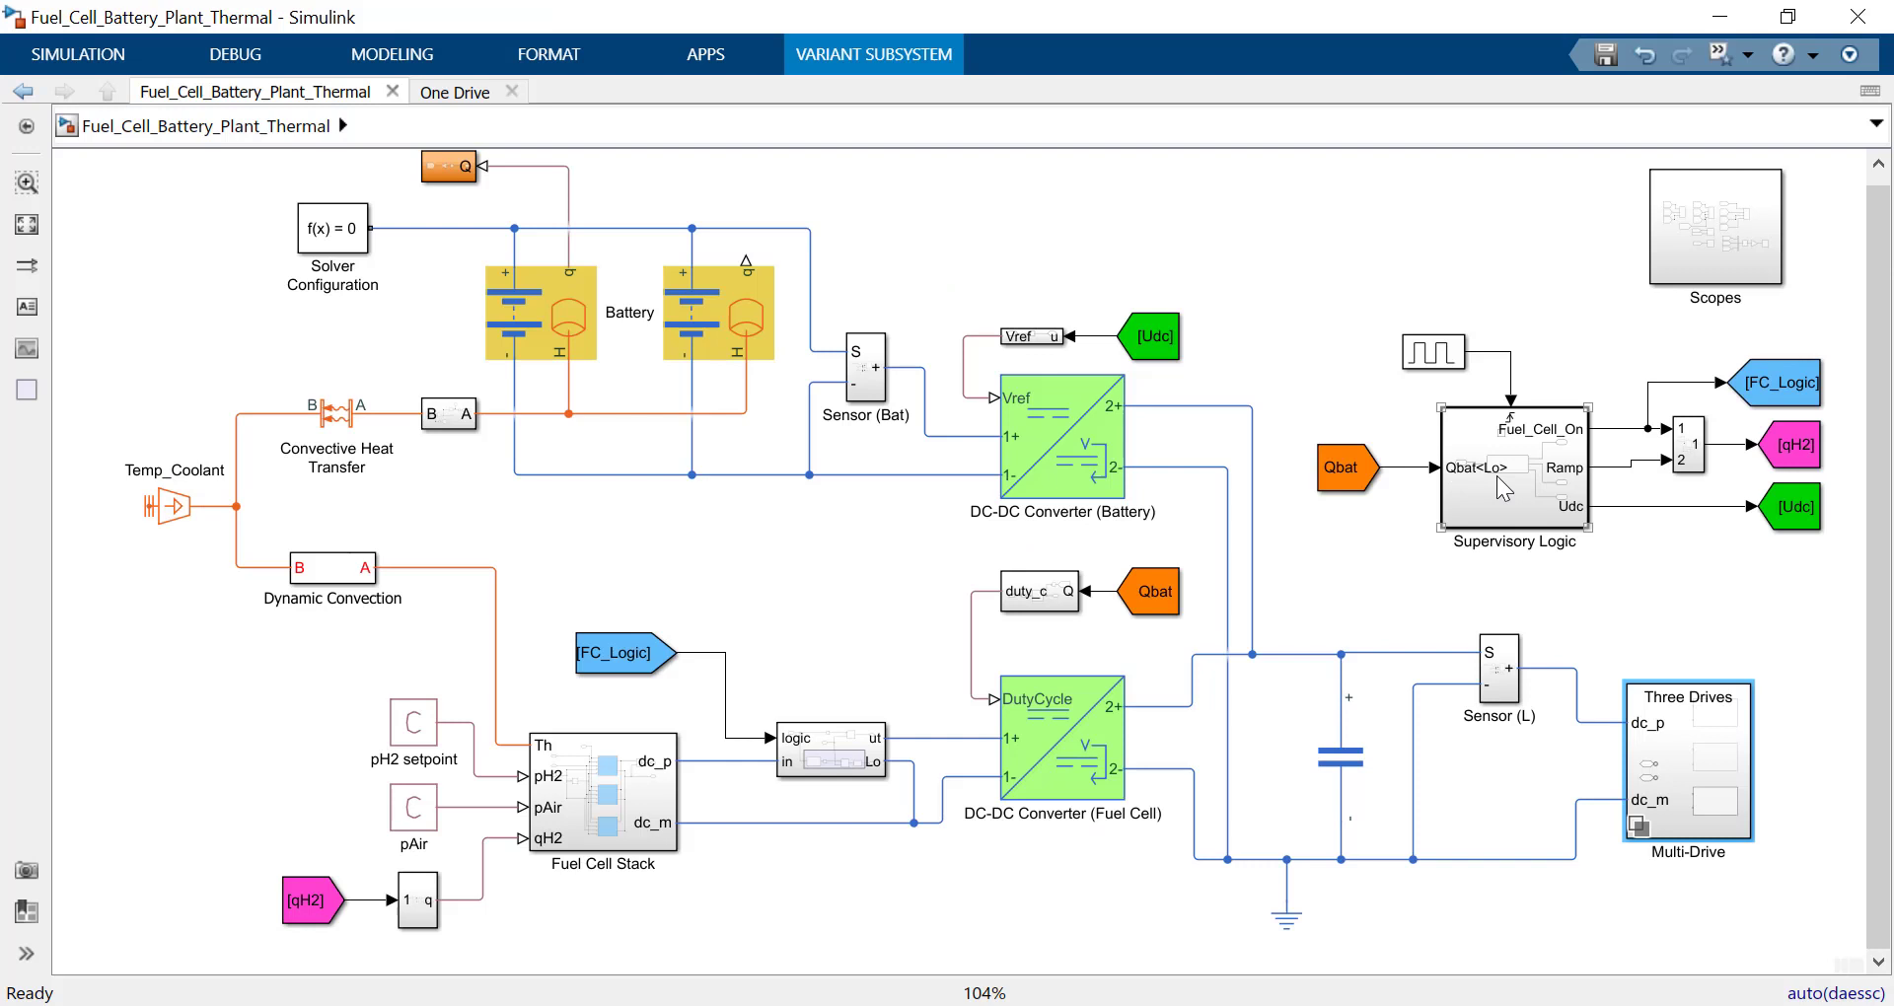
Open the Supervisory Logic Stateflow chart and select its Battery_Only state
double_click(1501, 483)
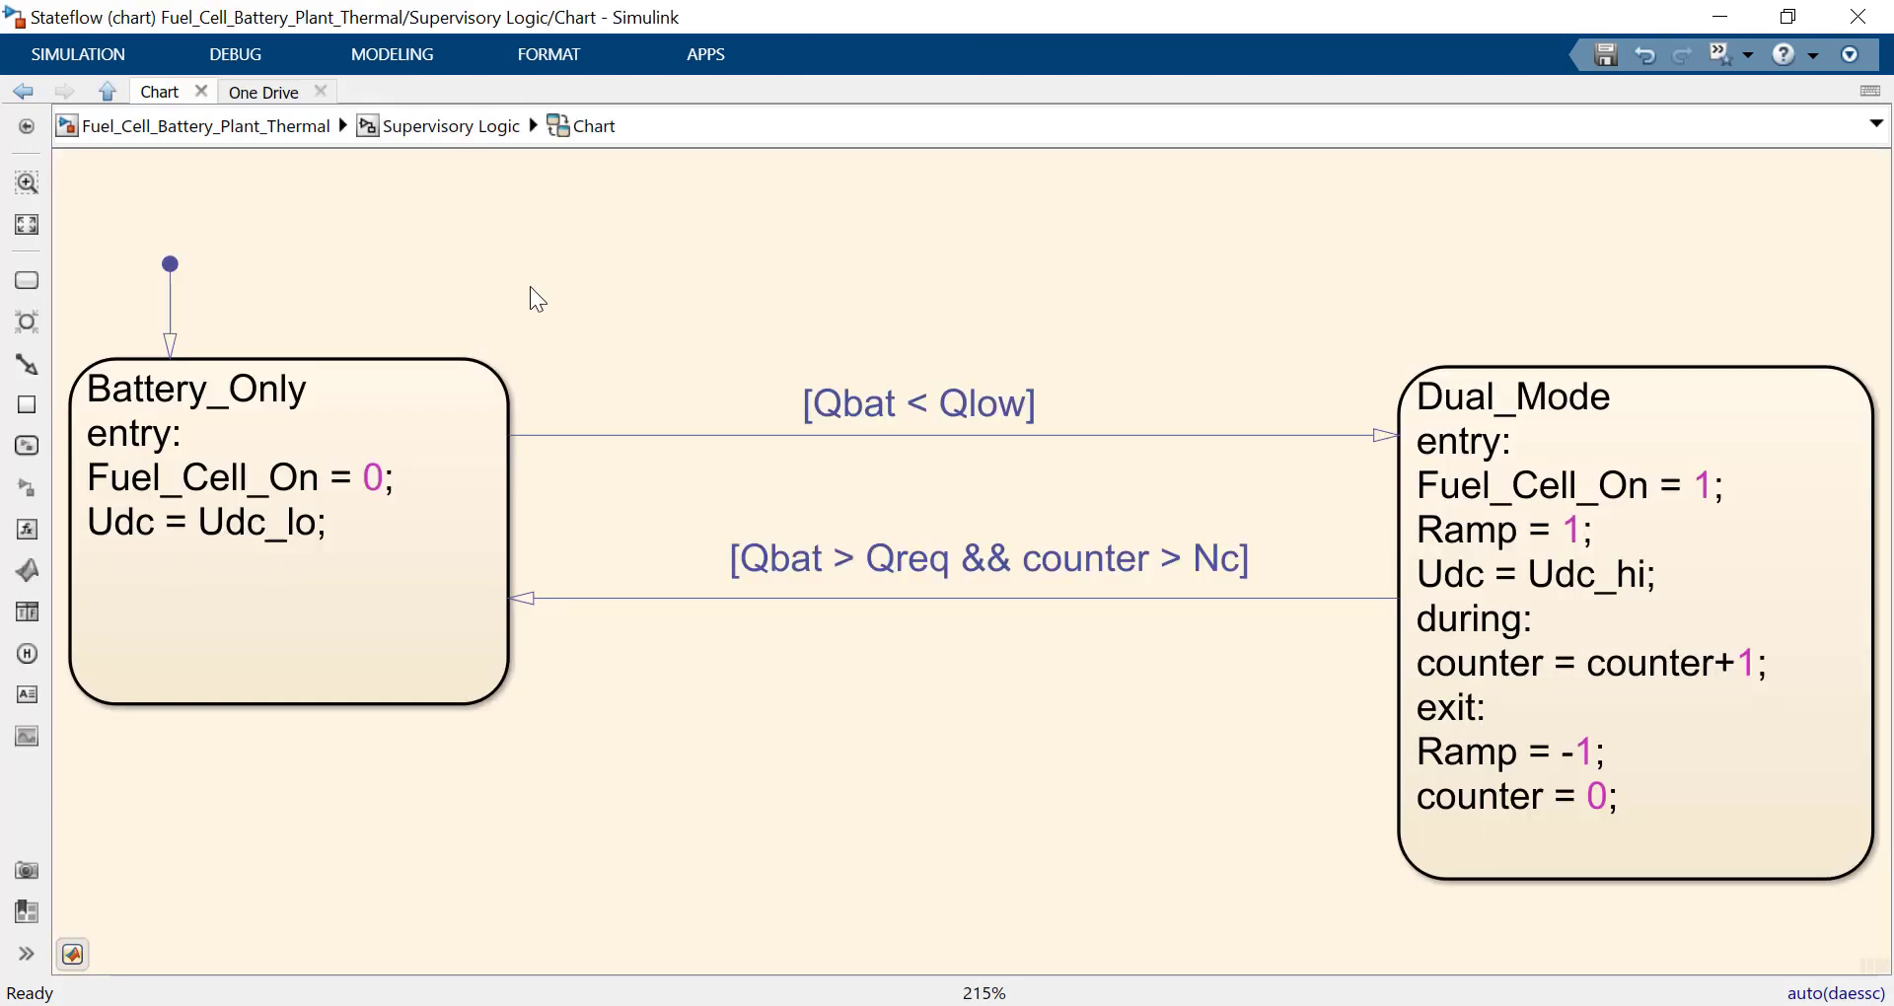
left_click(409, 542)
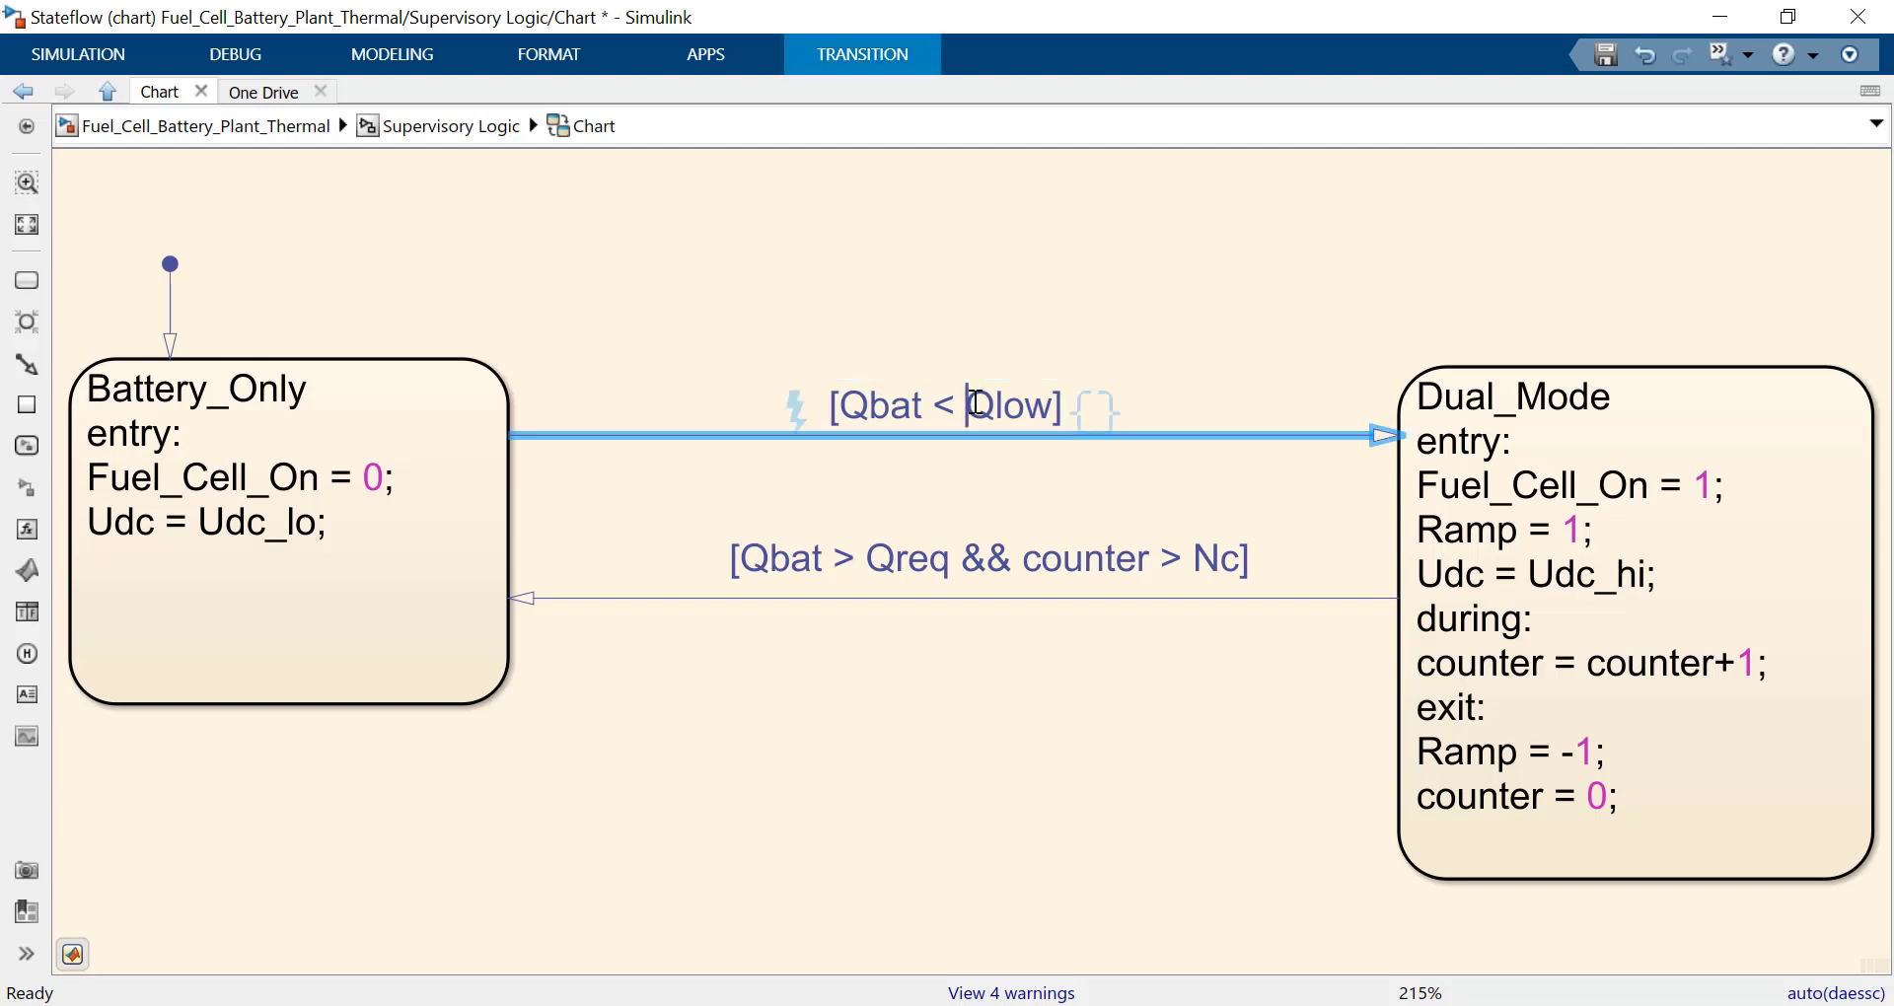
Highlight the Qlow and Qreq thresholds in the chart's two transition conditions
left_click_drag(975, 404, 1052, 404)
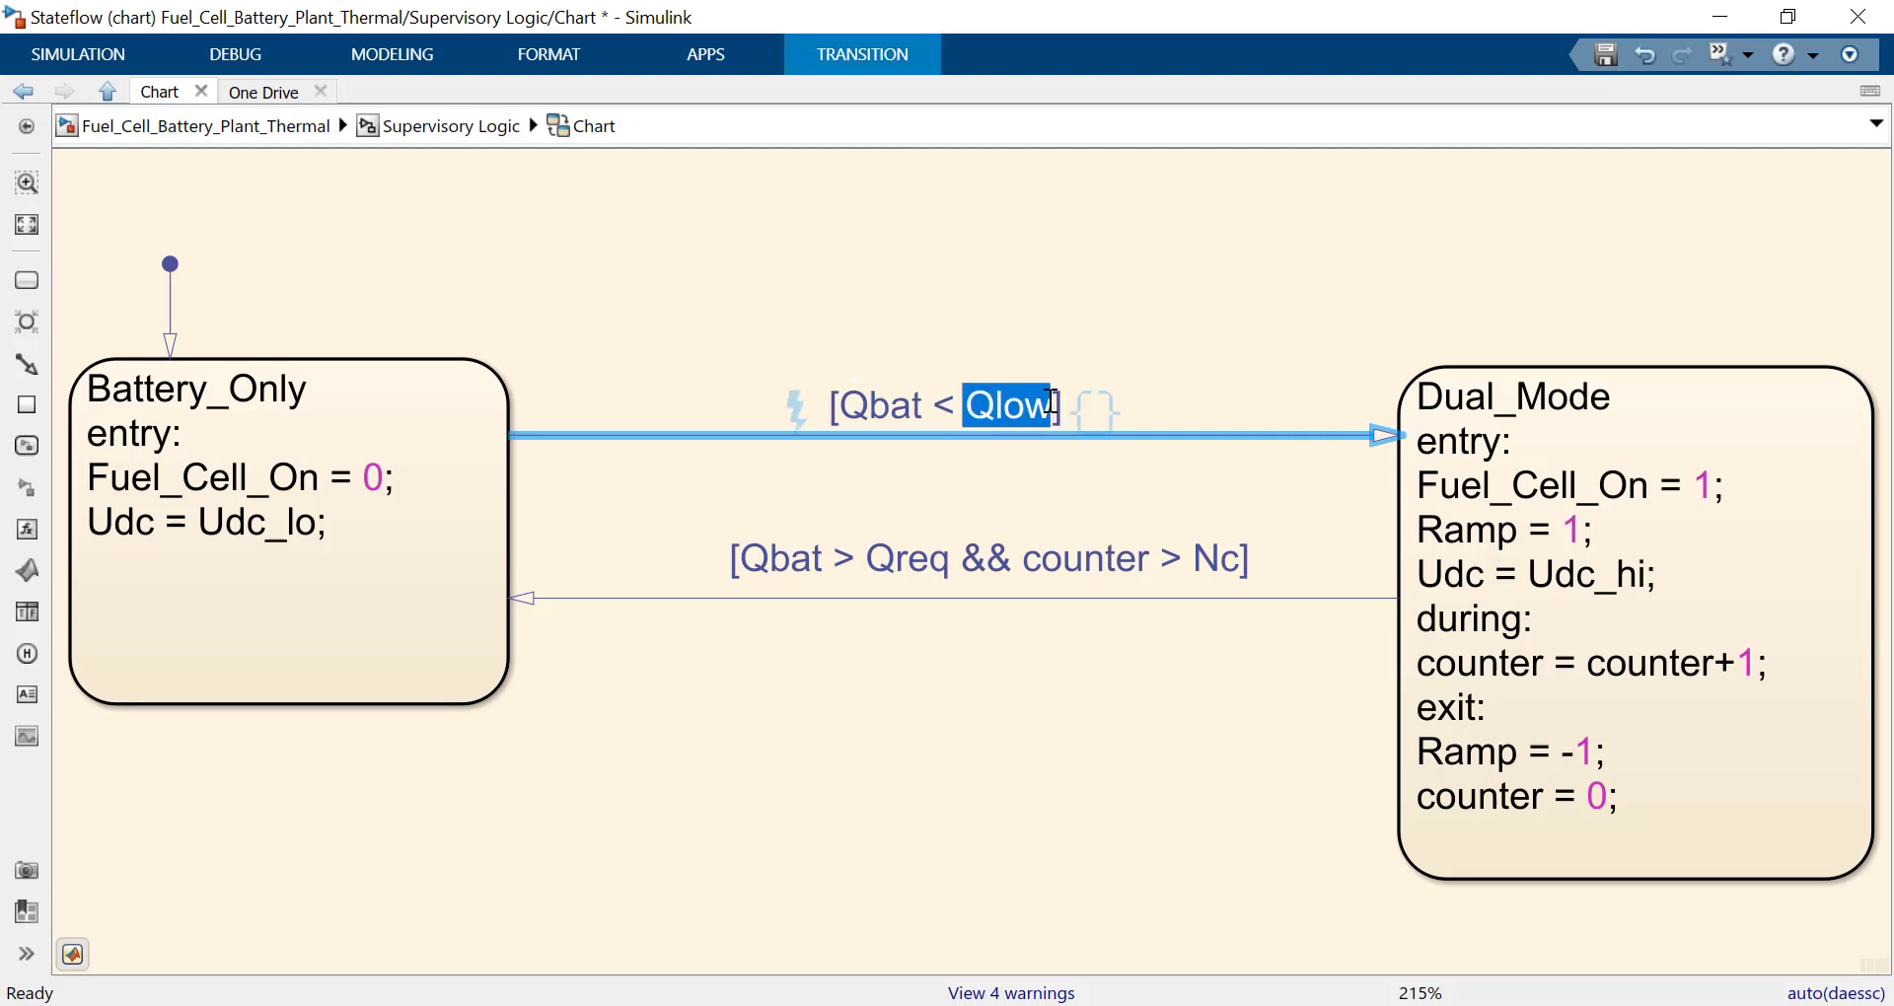
left_click(1053, 633)
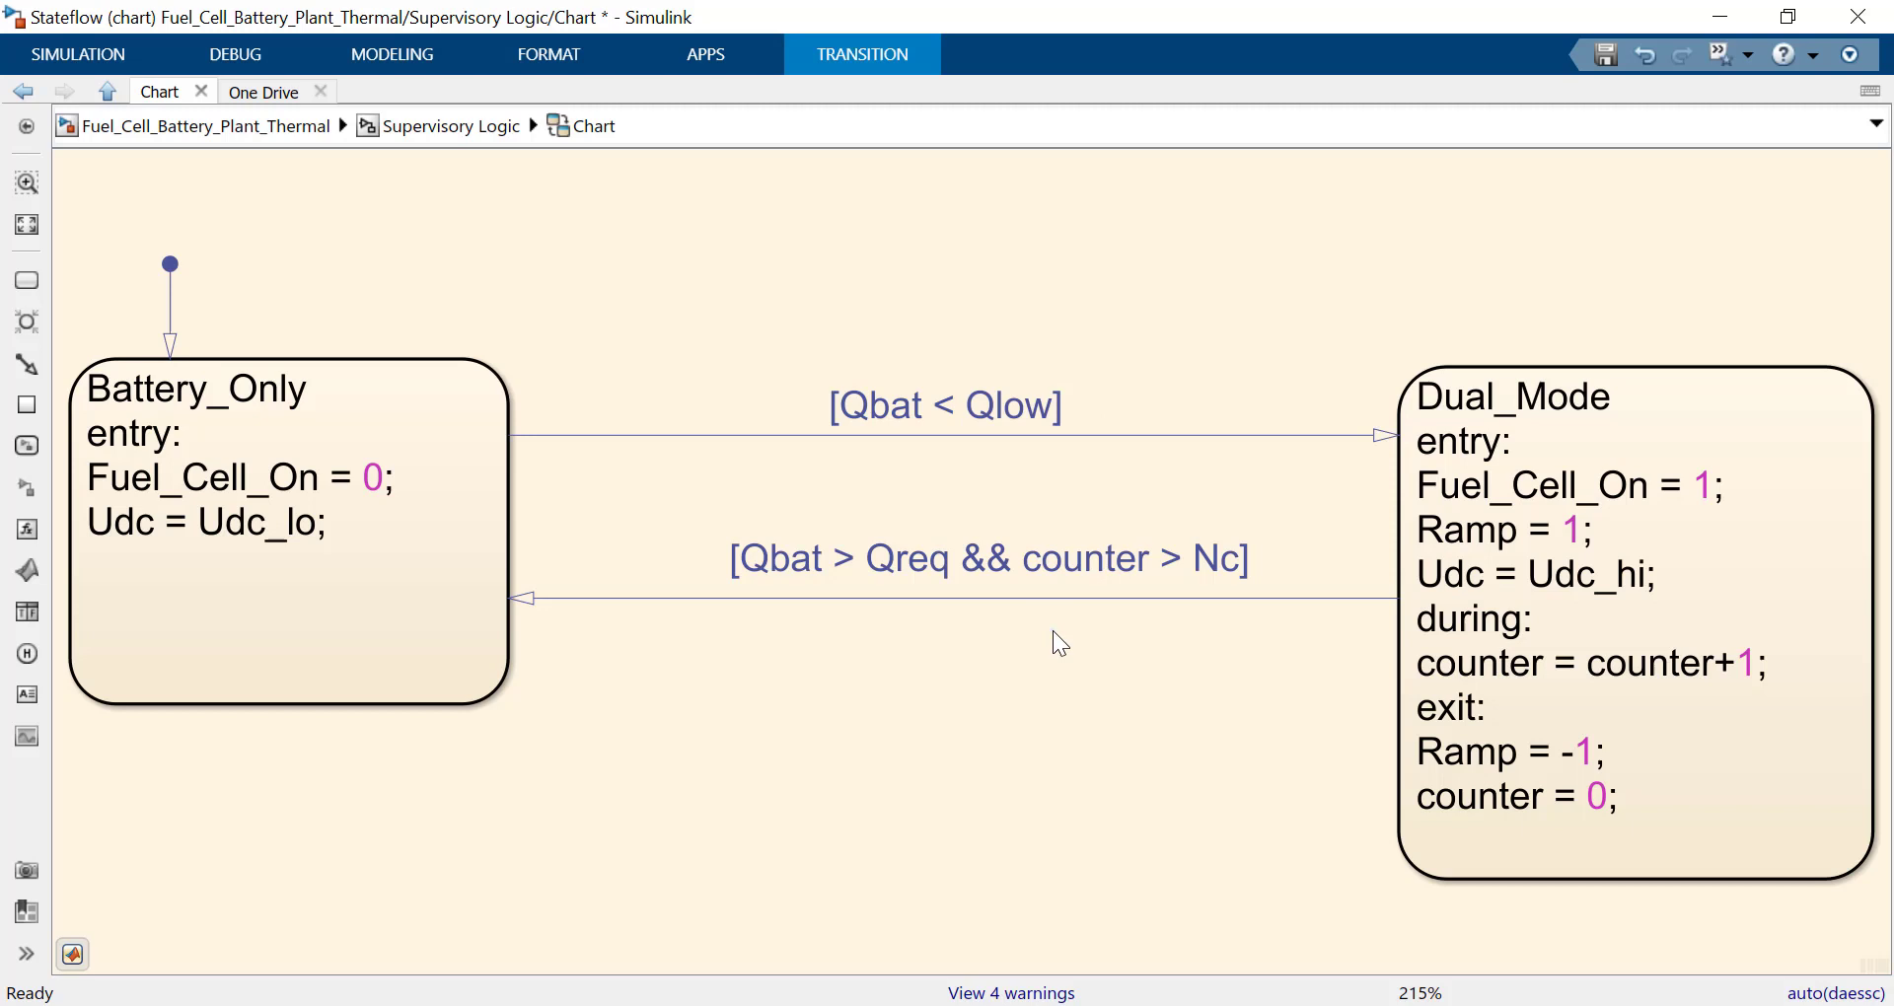
left_click(876, 557)
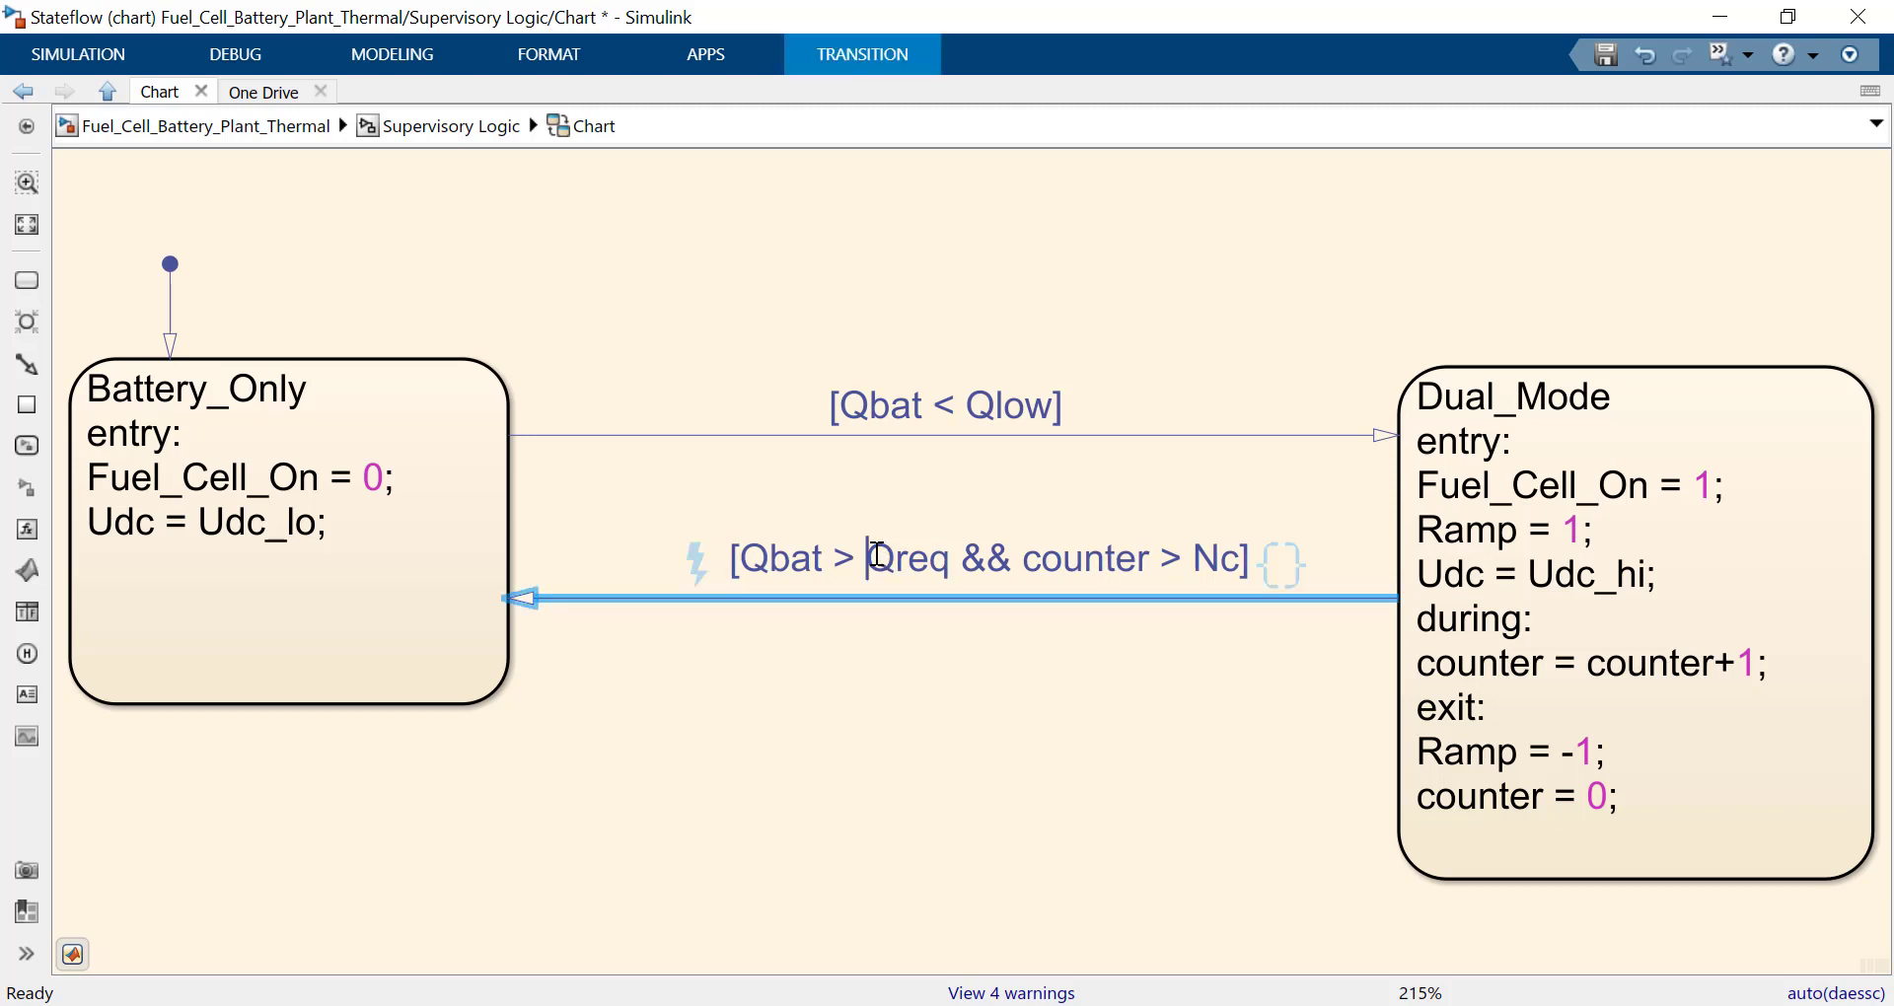
left_click_drag(876, 556, 953, 554)
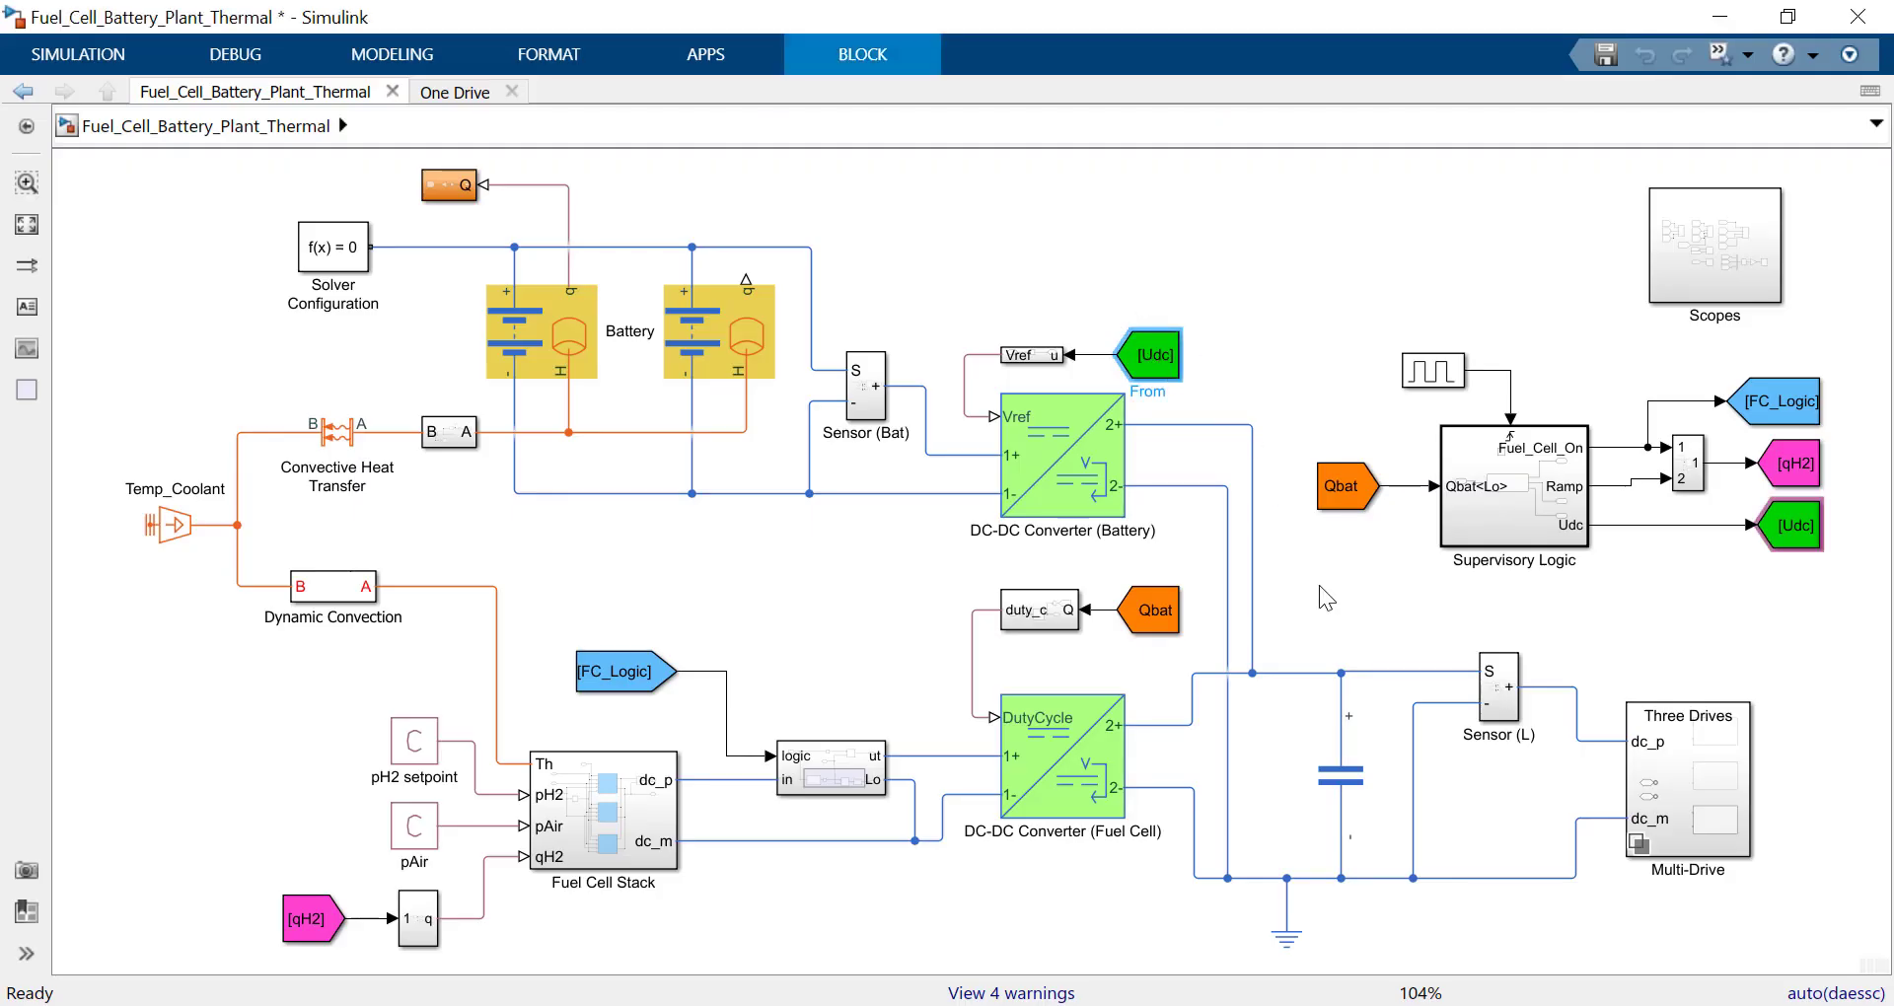
Select the DC link capacitor and review the Scope2, Scope1 and Scope4 plots
left_click(1342, 783)
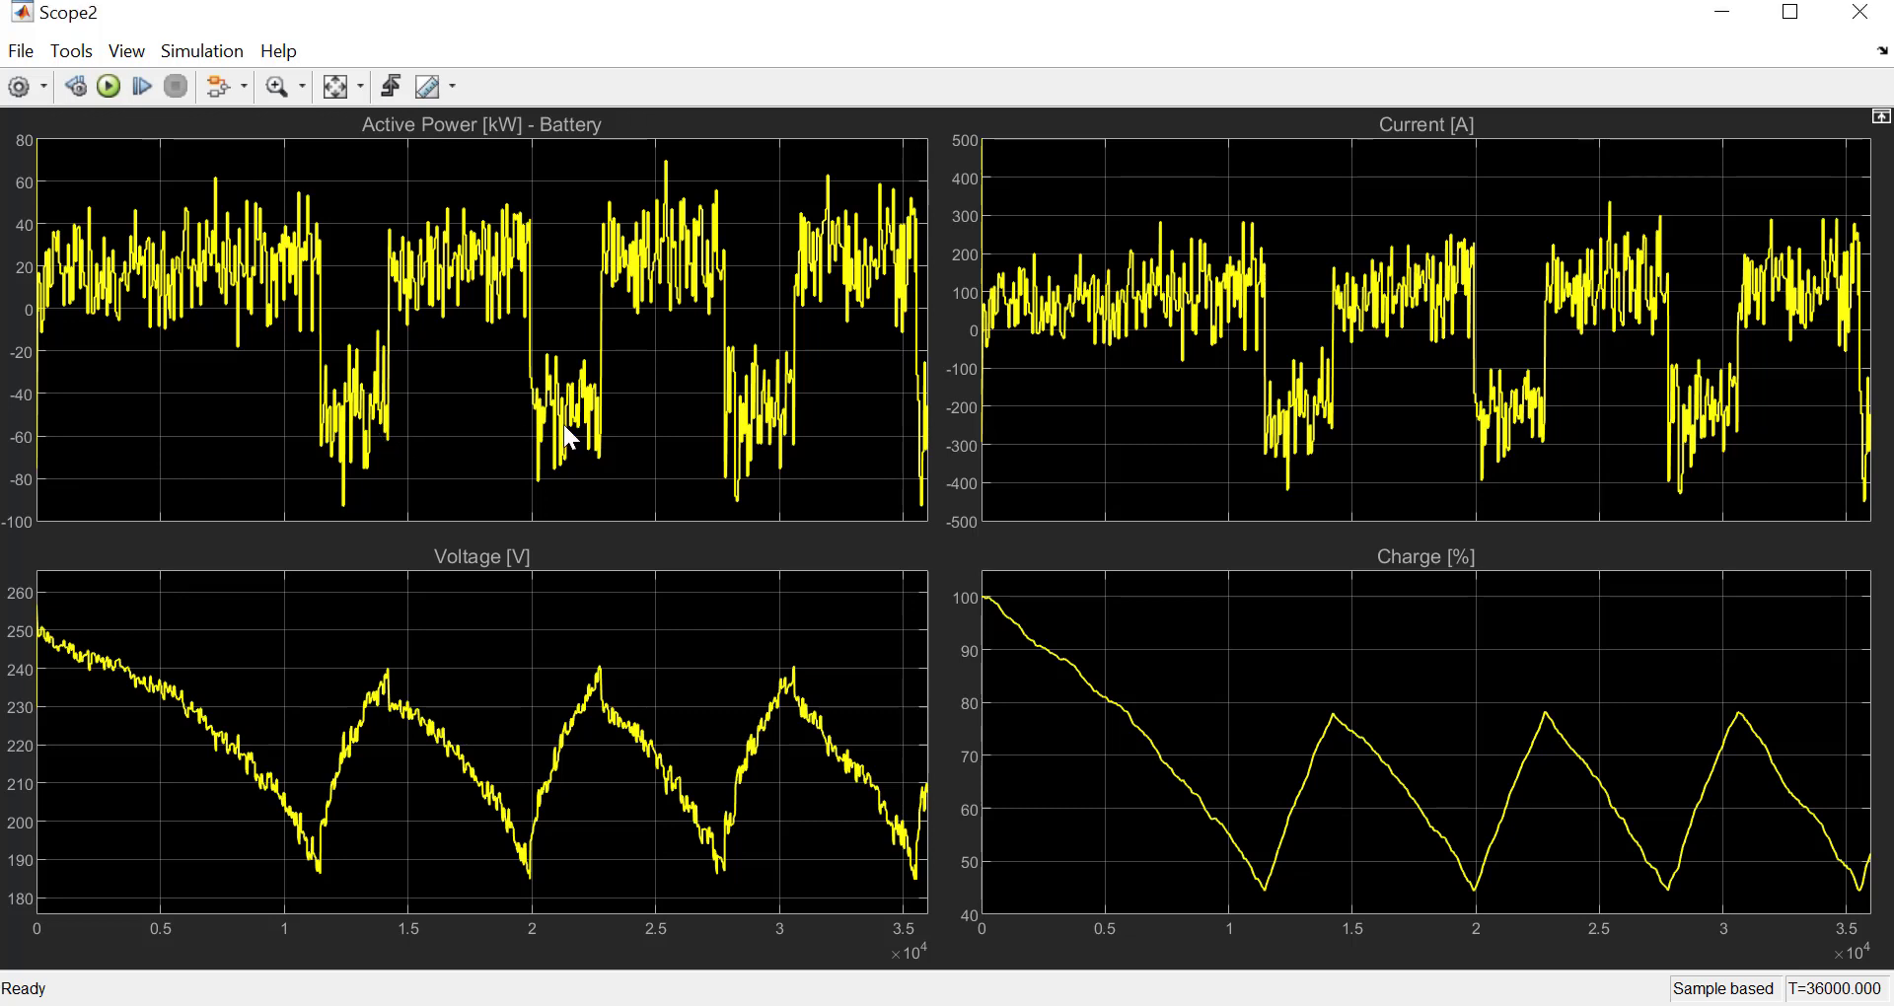
key("alt+Tab")
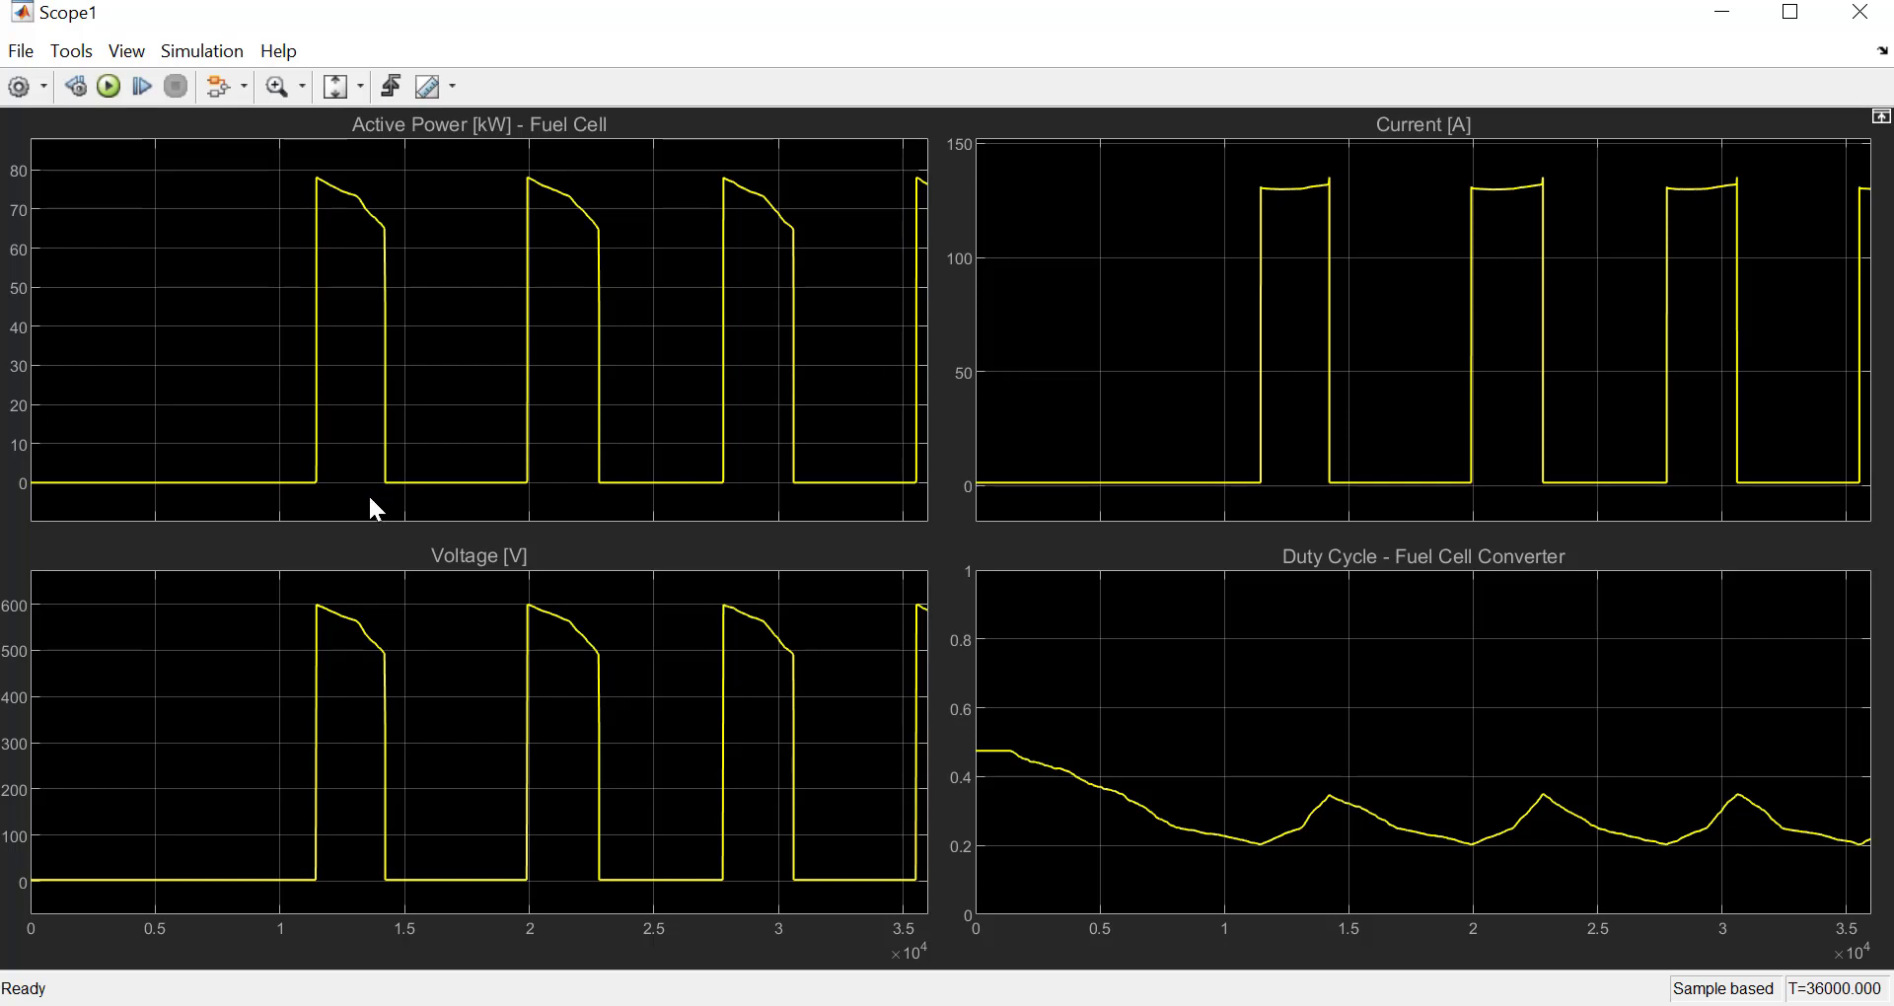
key("alt+Tab")
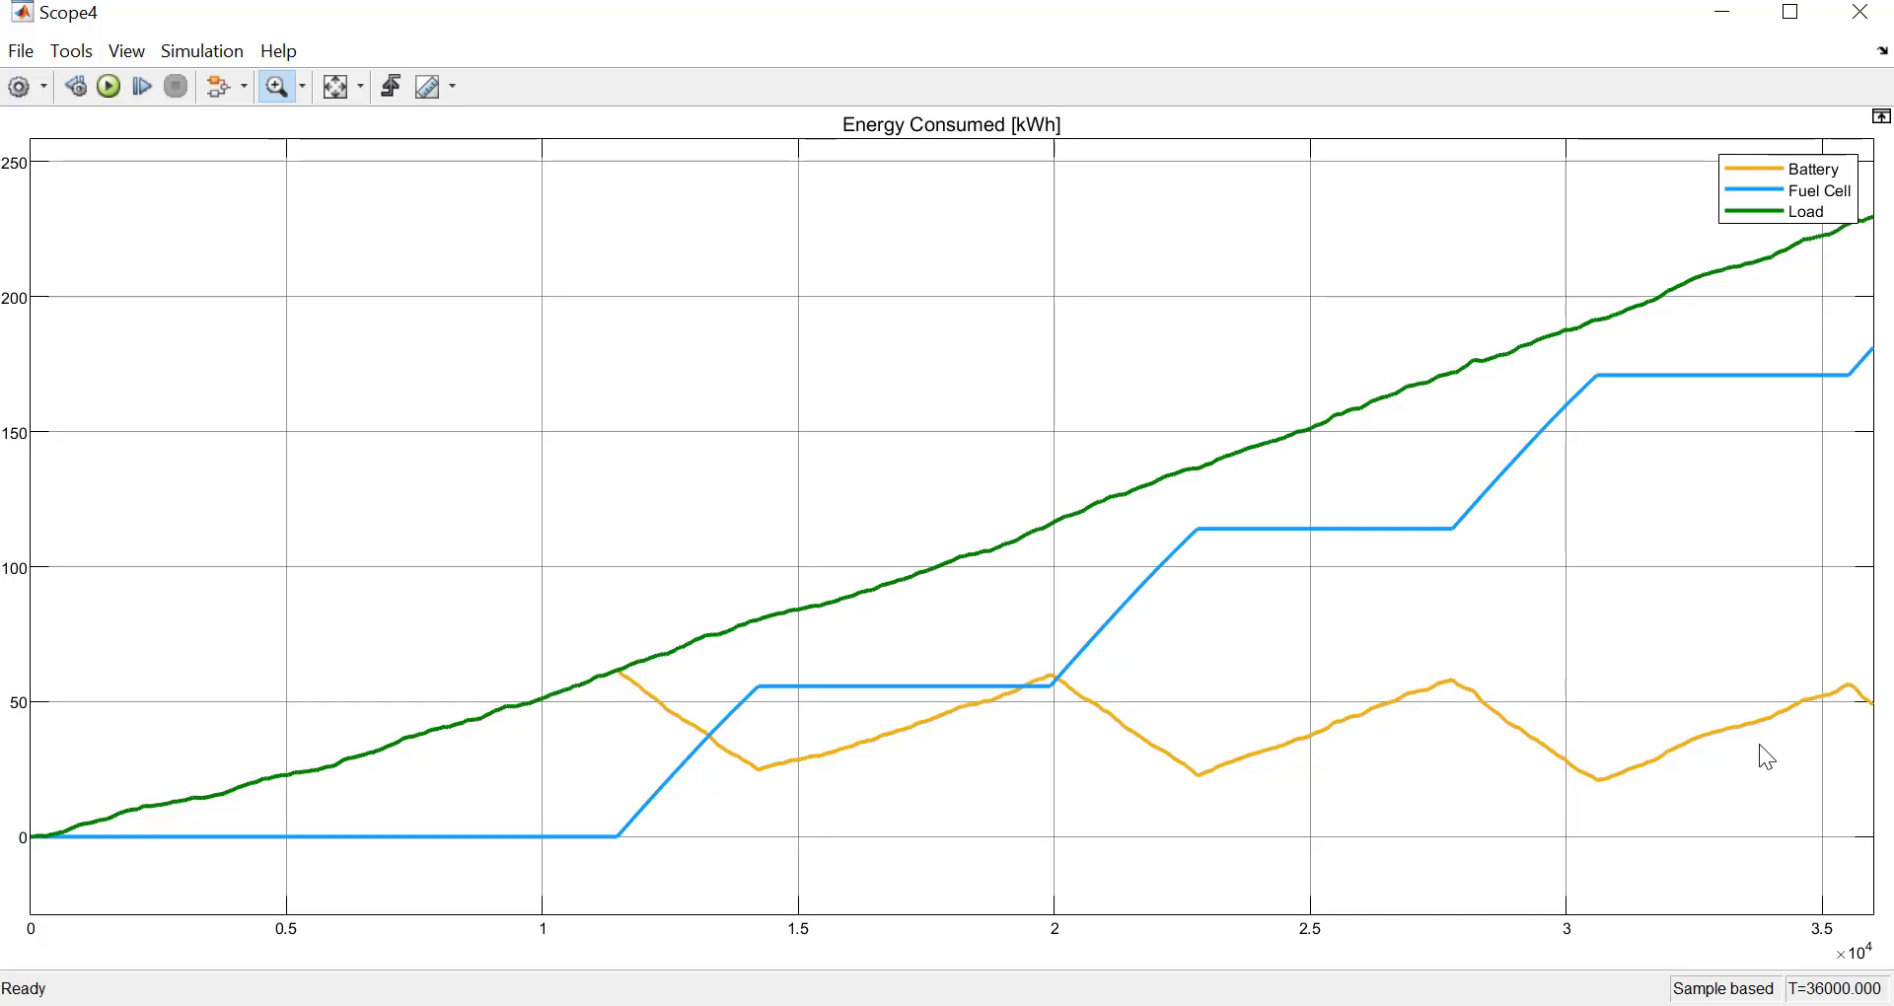
key("alt+Tab")
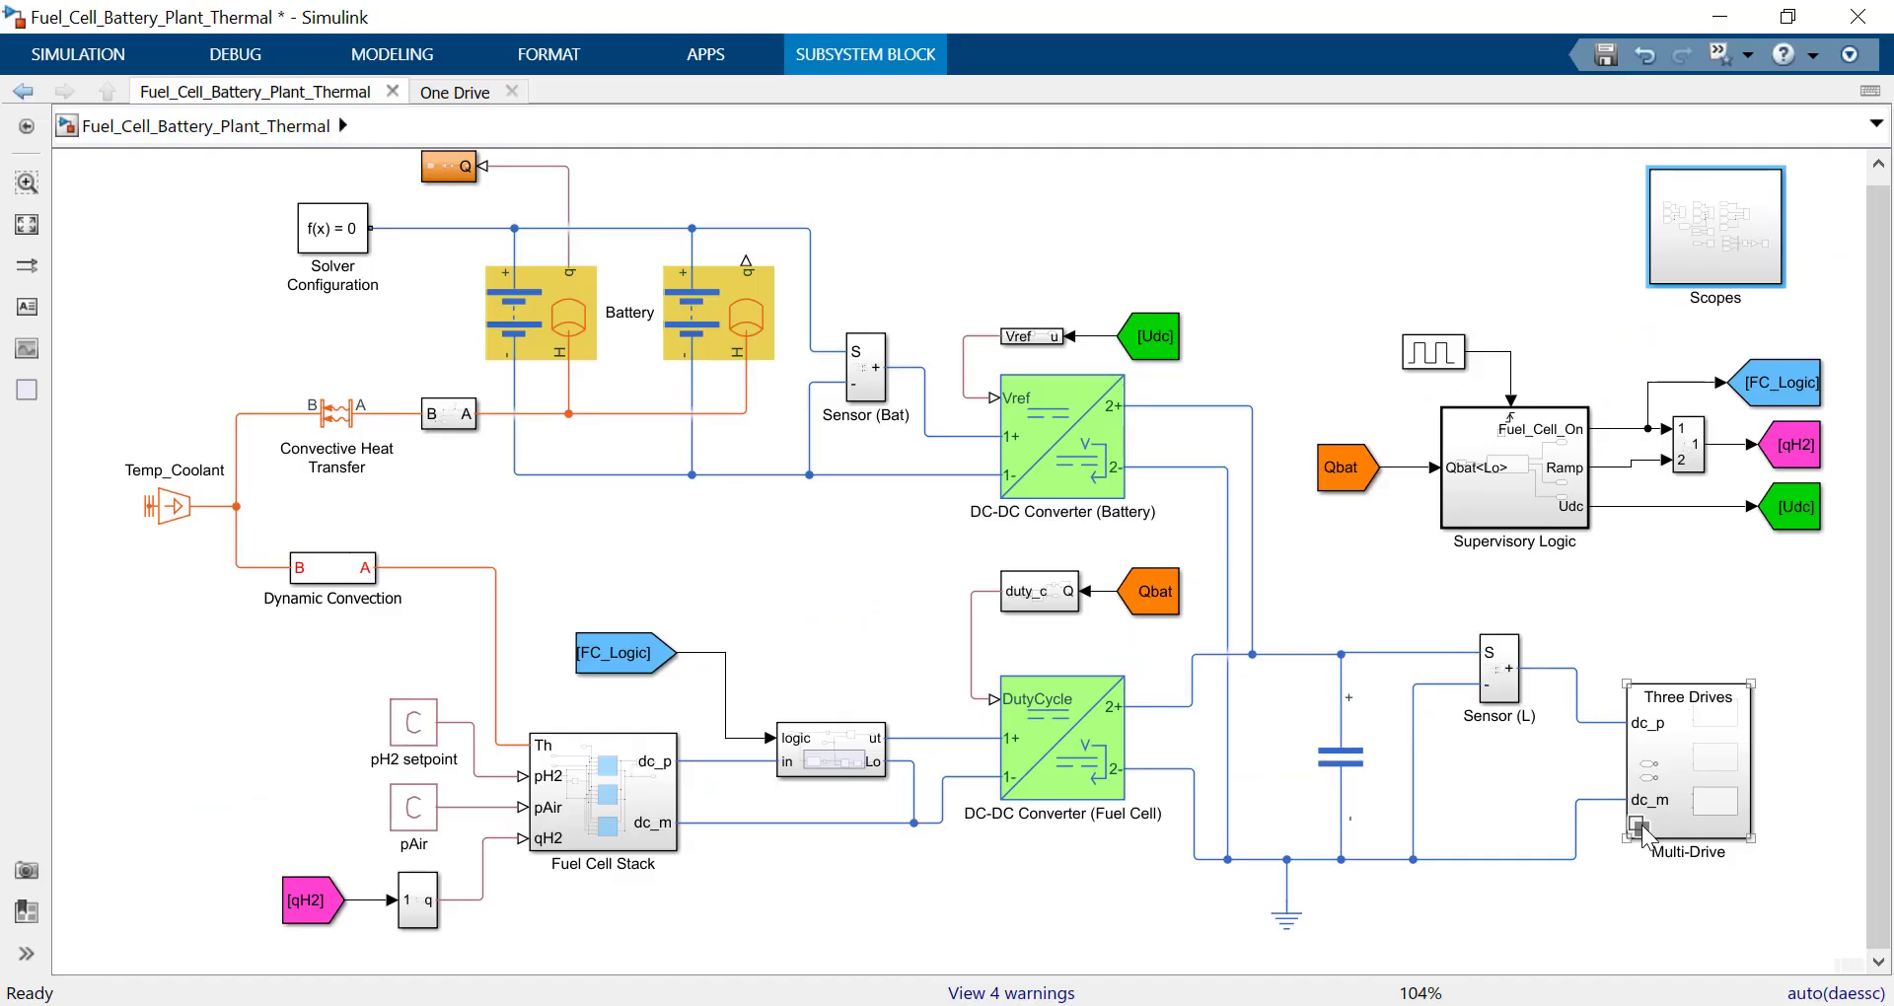
Make One Drive the active Multi-Drive variant, then bring the energy consumed plot forward
left_click(1641, 829)
right_click(1642, 829)
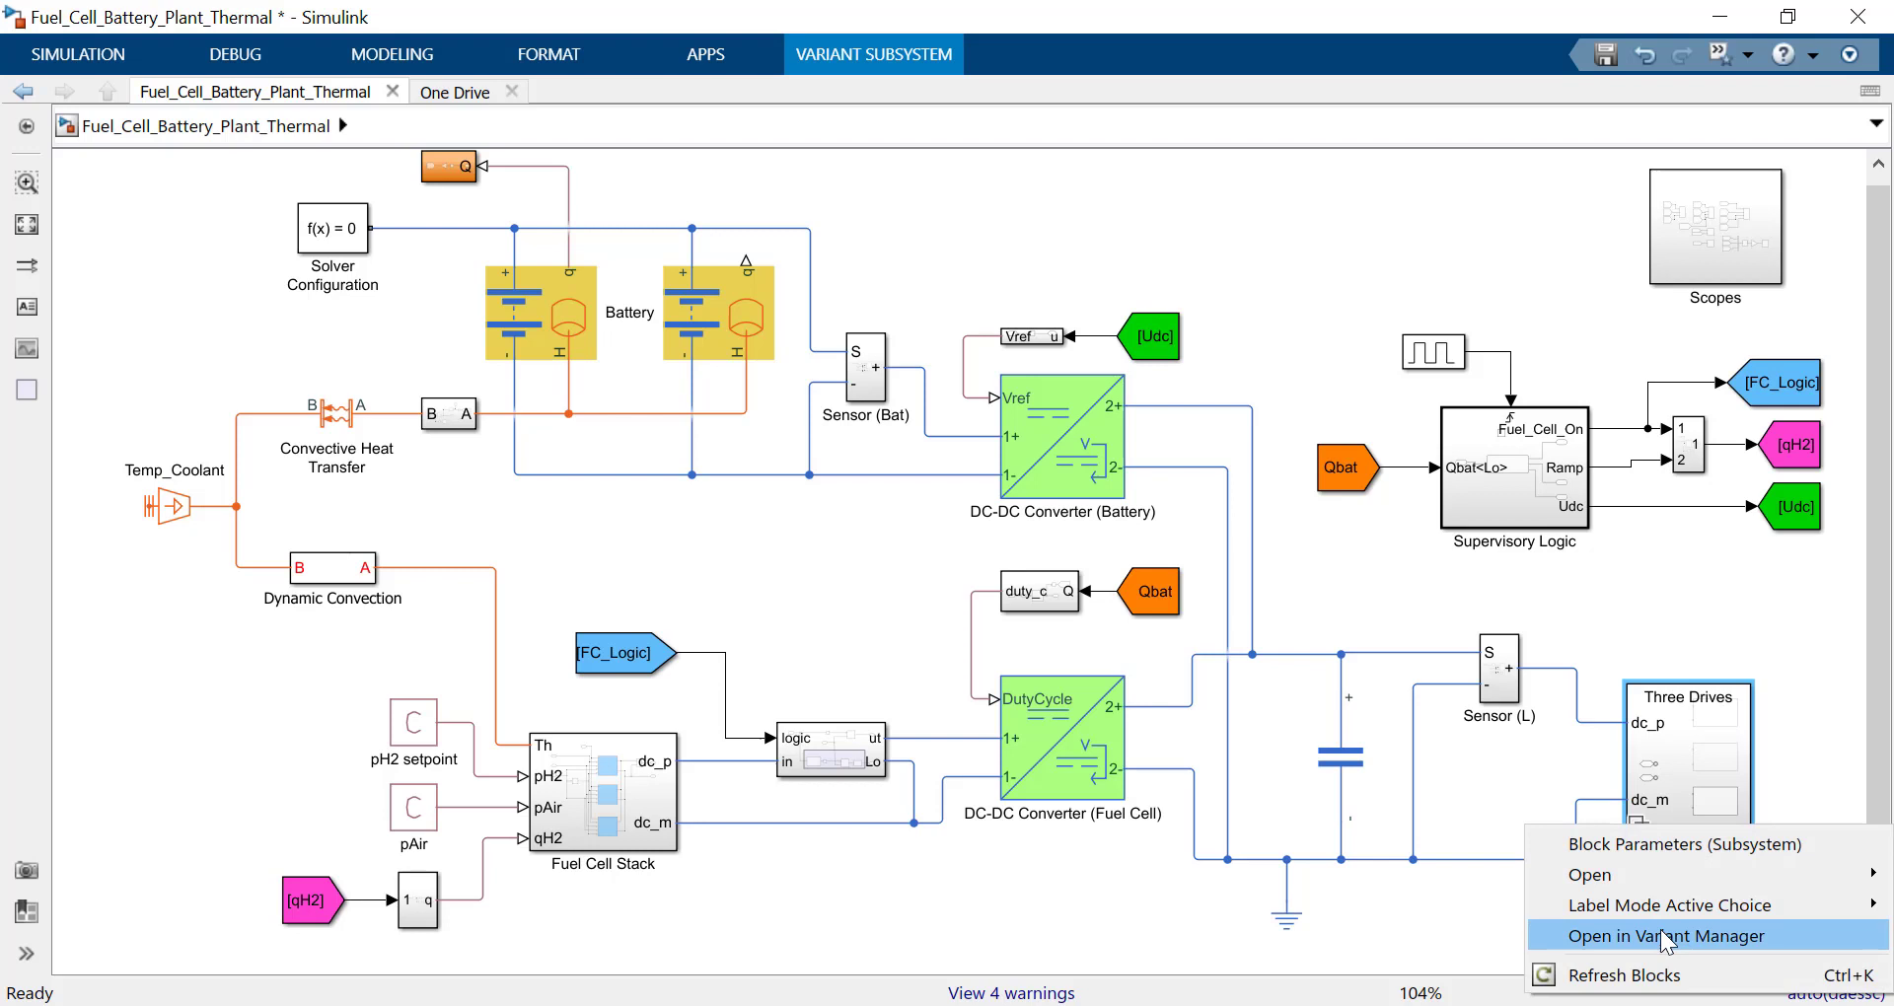
mouse_move(1671, 908)
left_click(1485, 903)
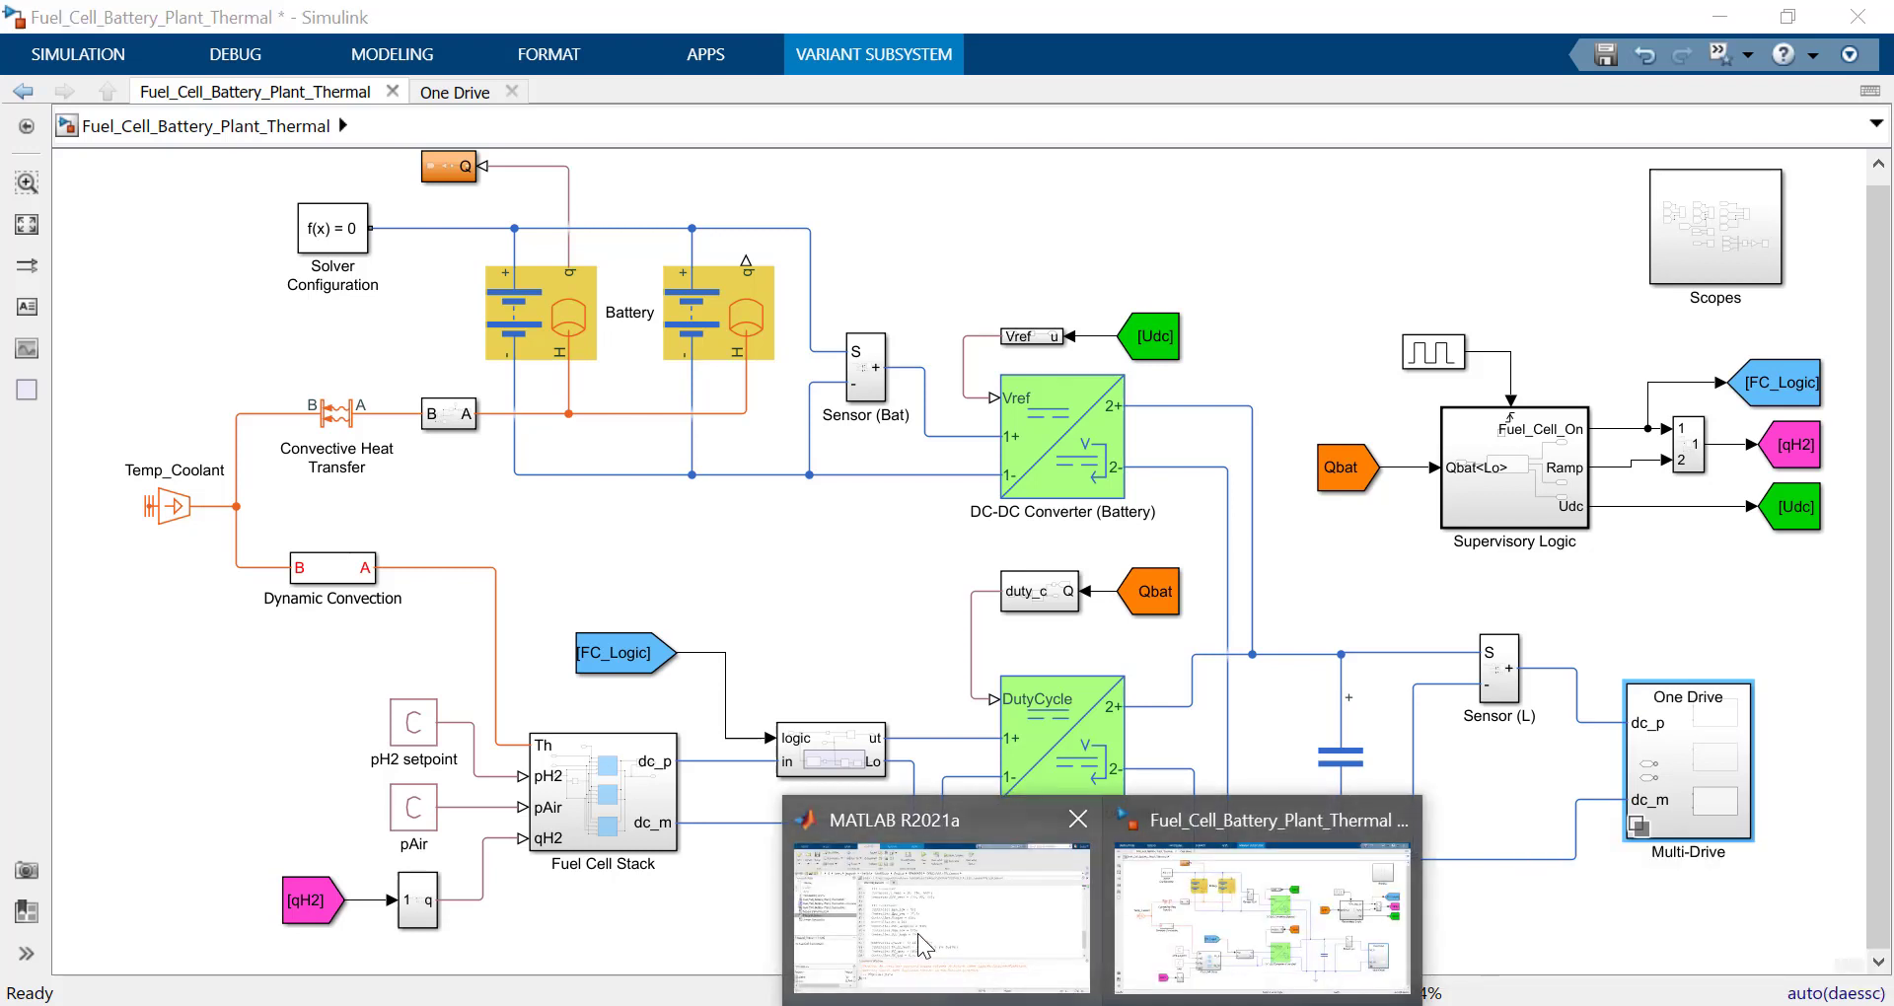
left_click(927, 917)
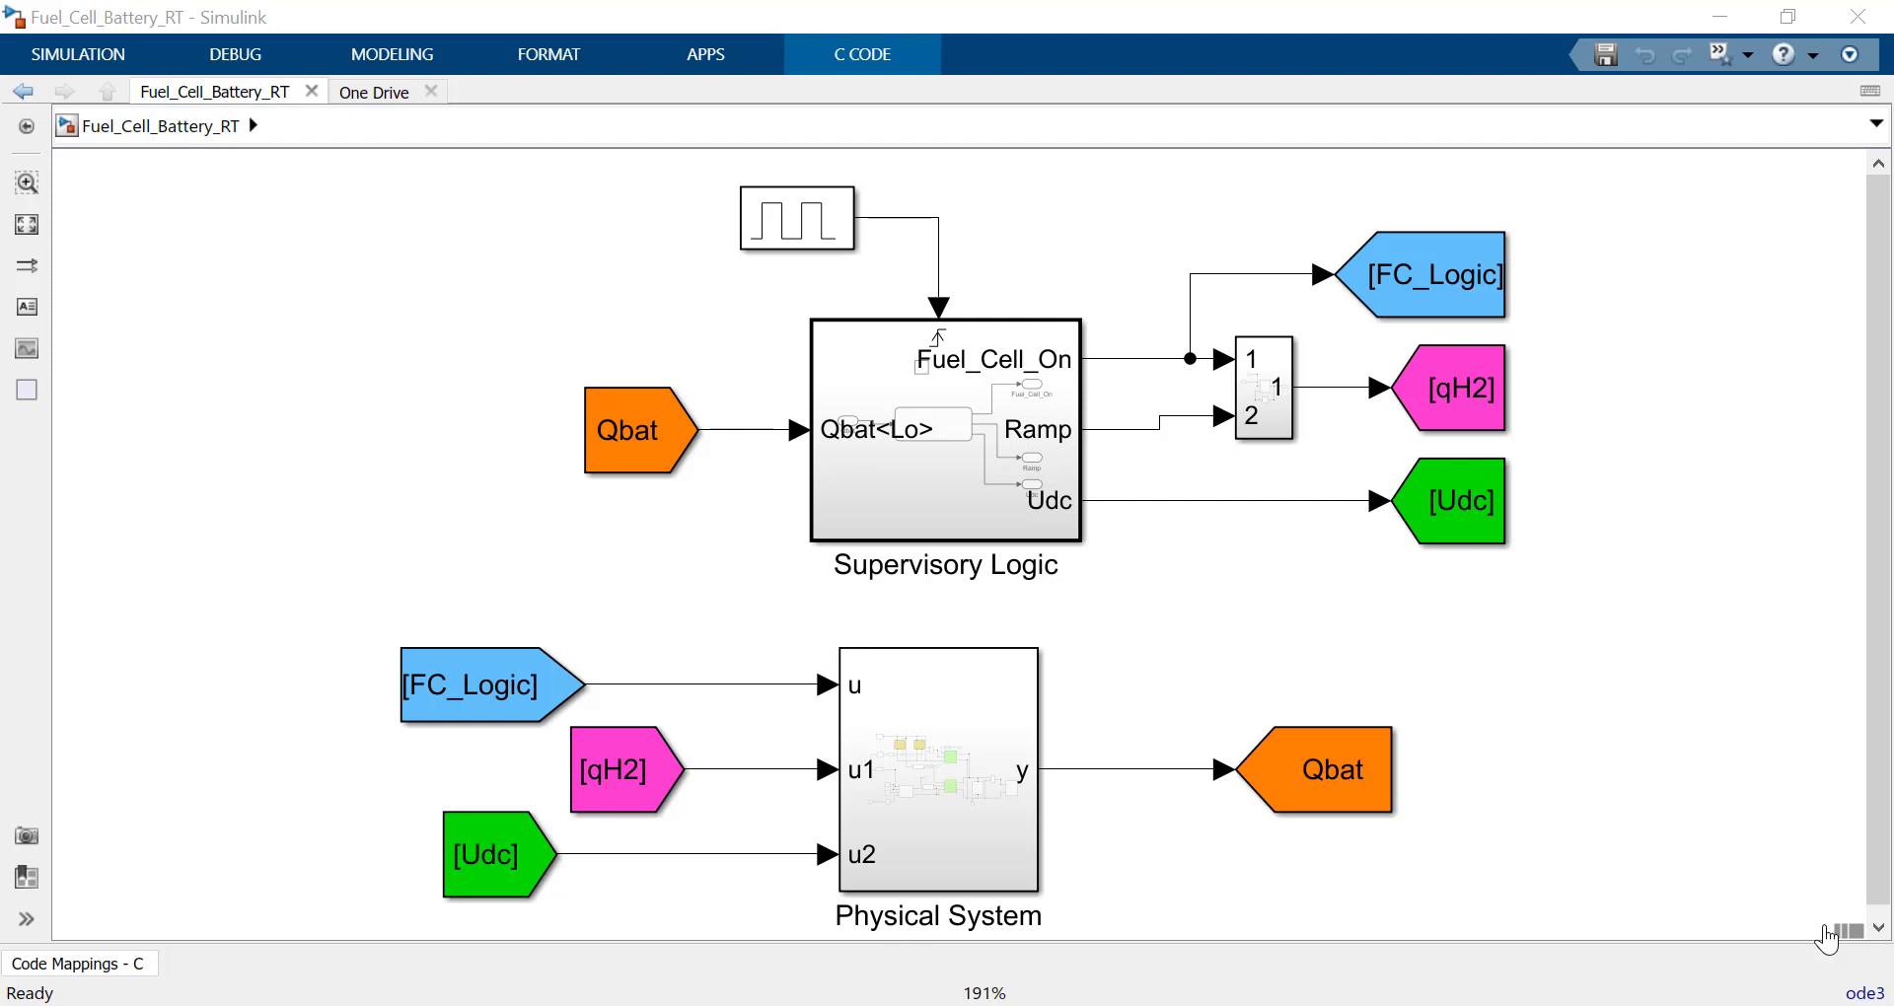
left_click(1006, 850)
double_click(1000, 845)
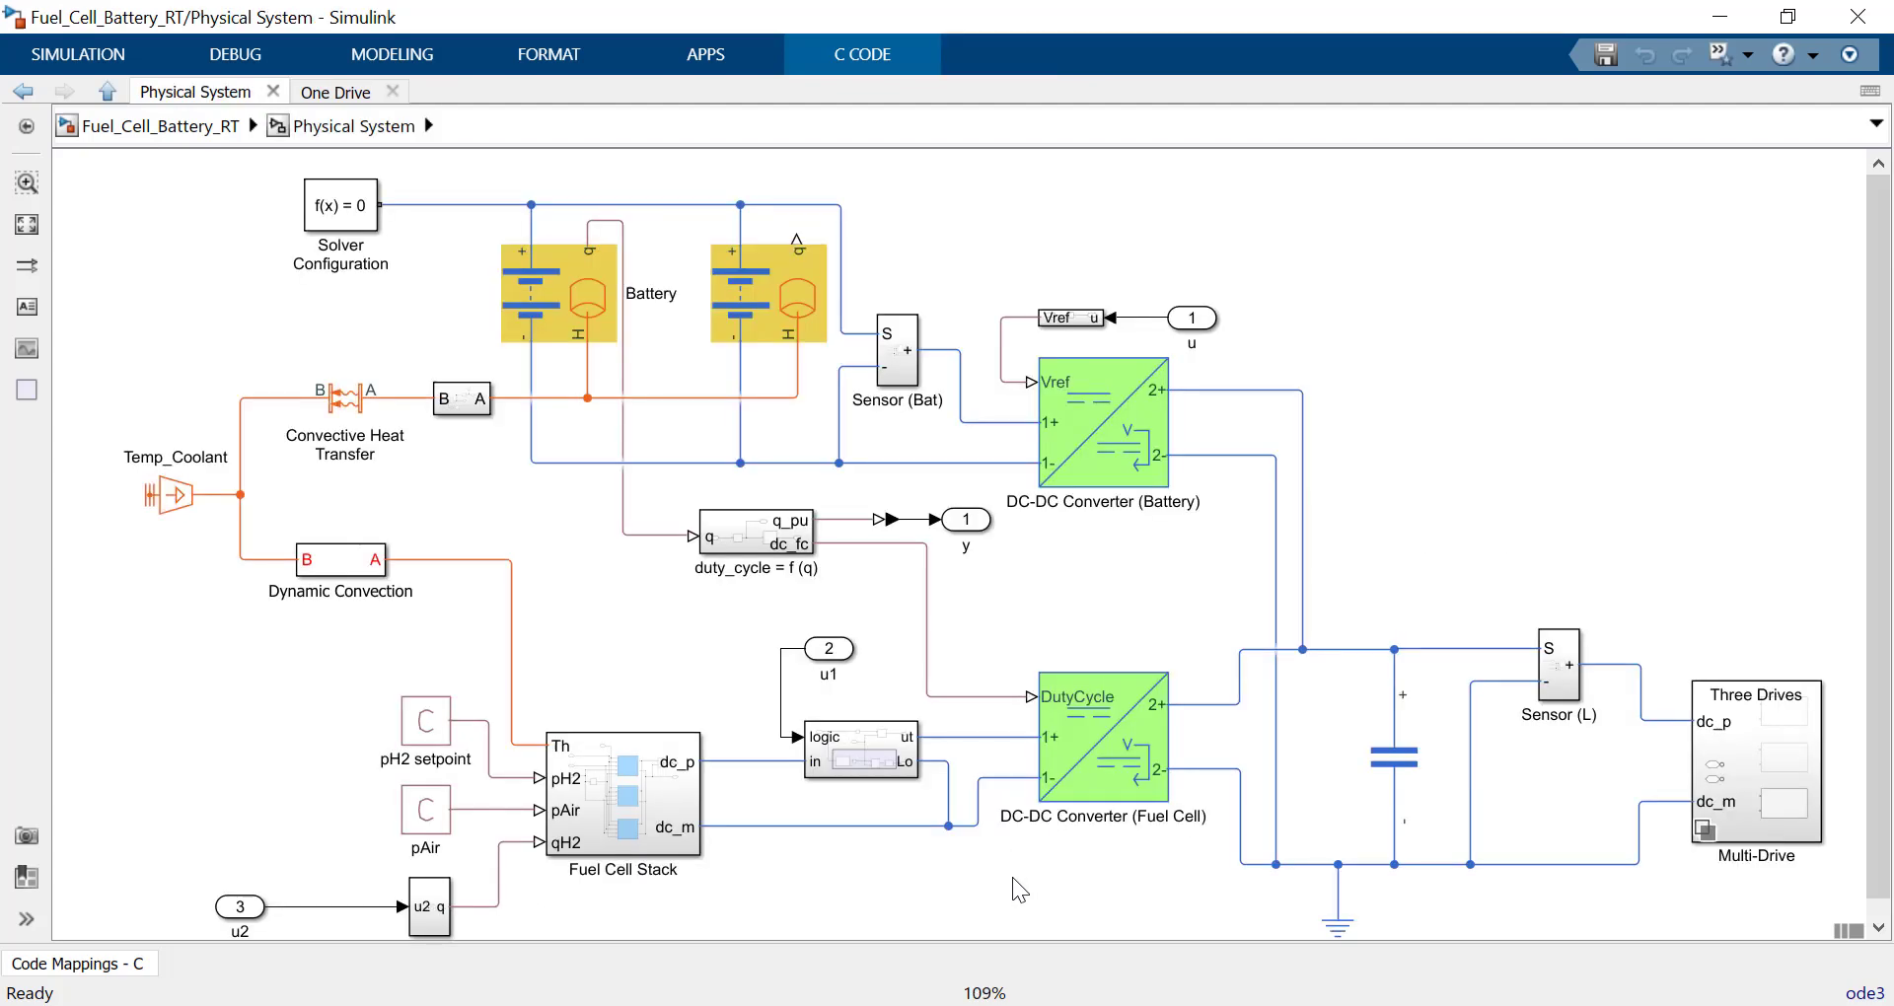
double_click(623, 794)
left_click(1137, 363)
double_click(1136, 362)
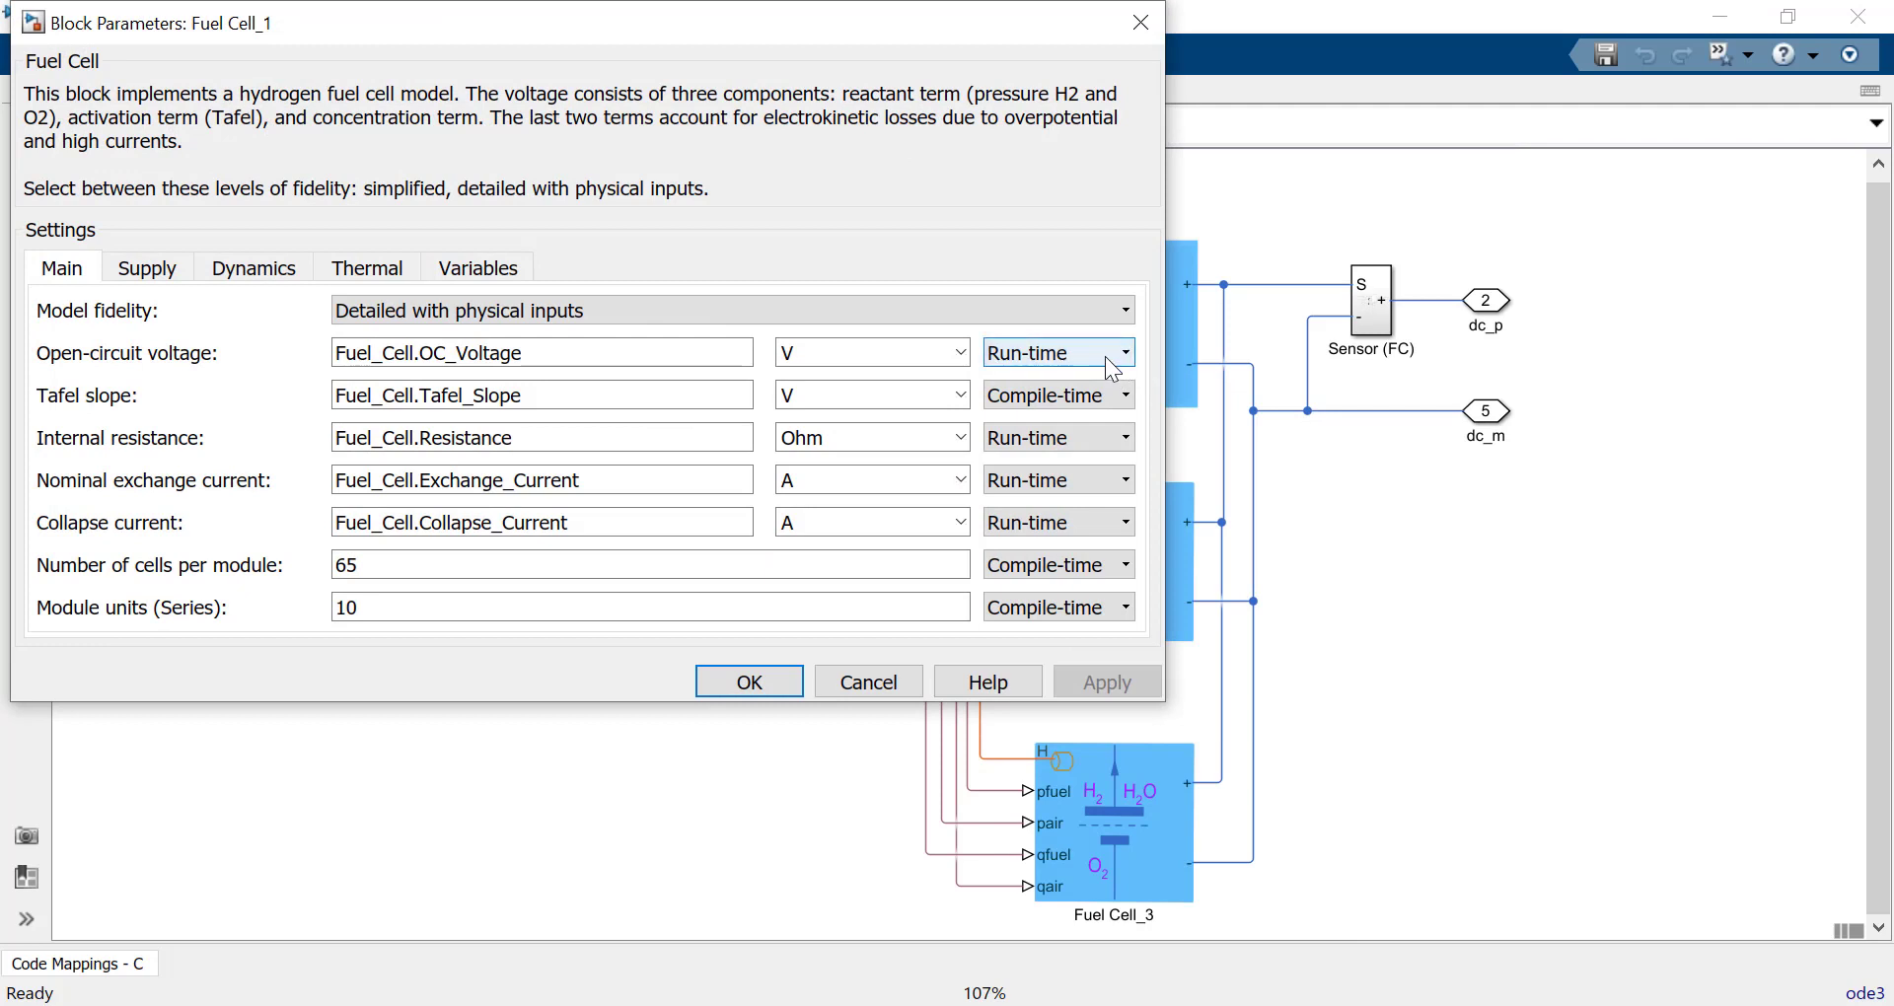
left_click(1108, 365)
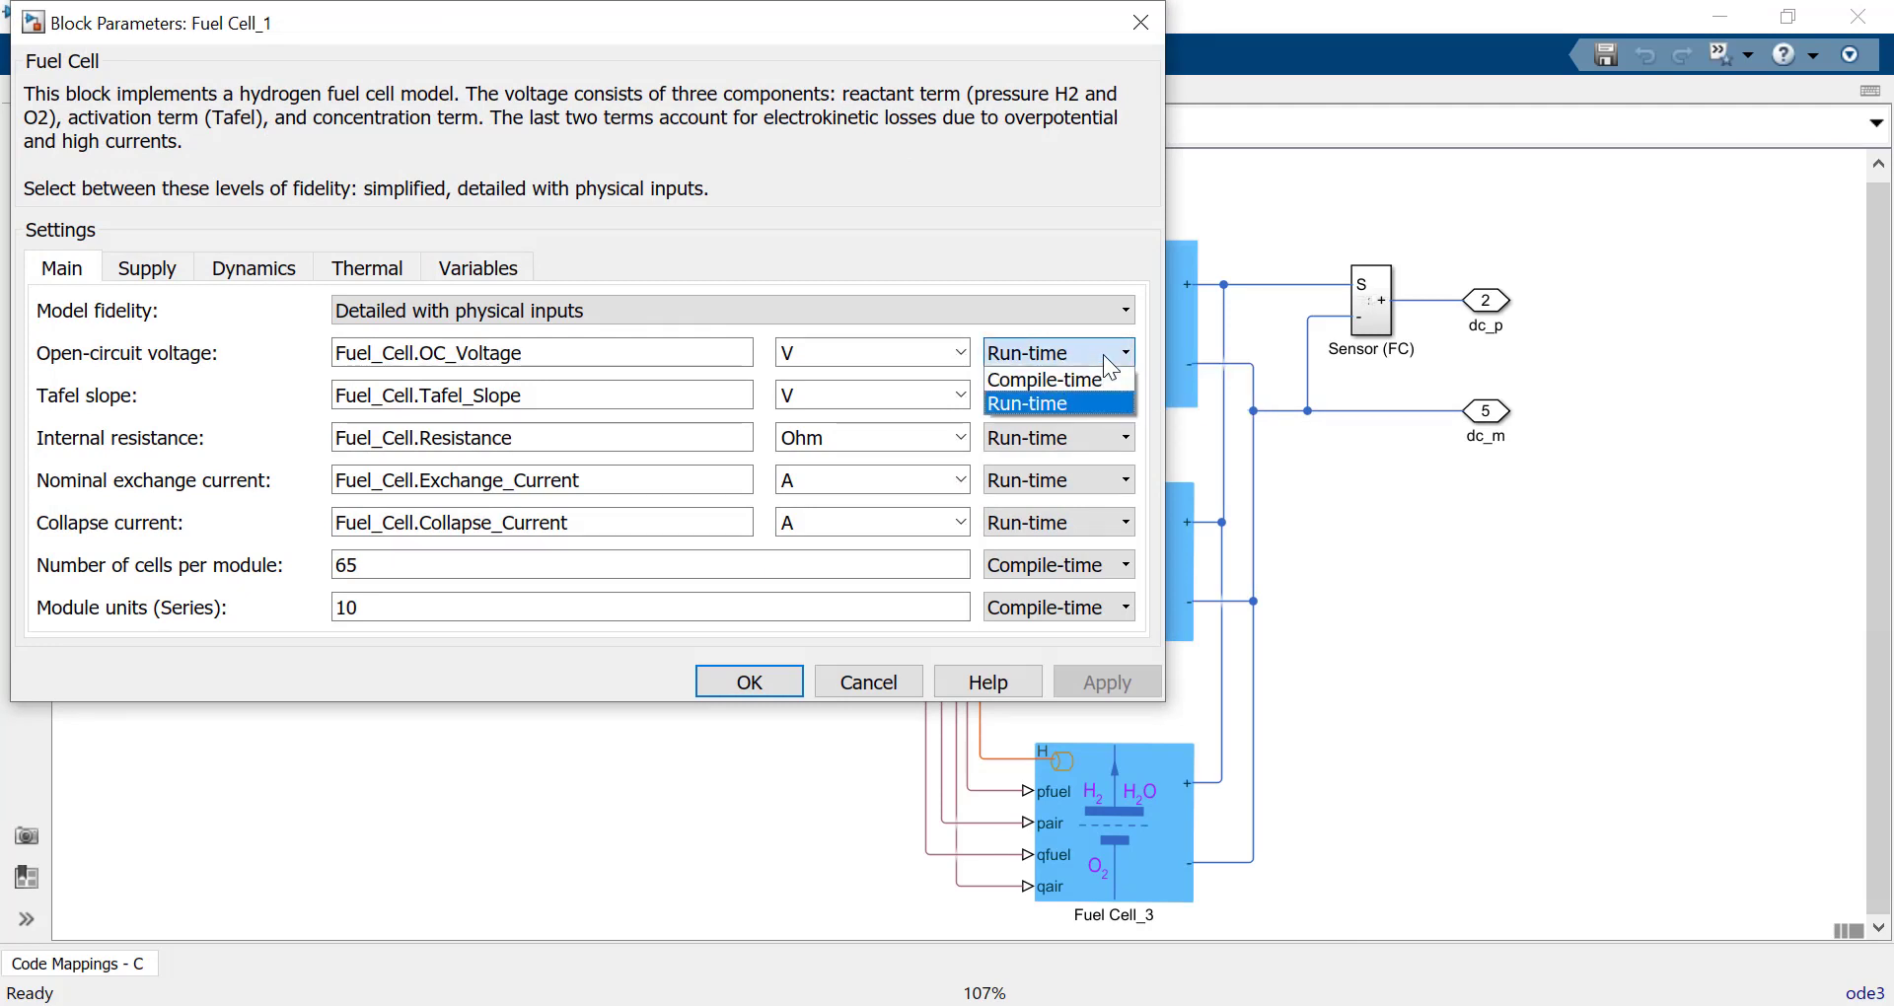
left_click(1109, 367)
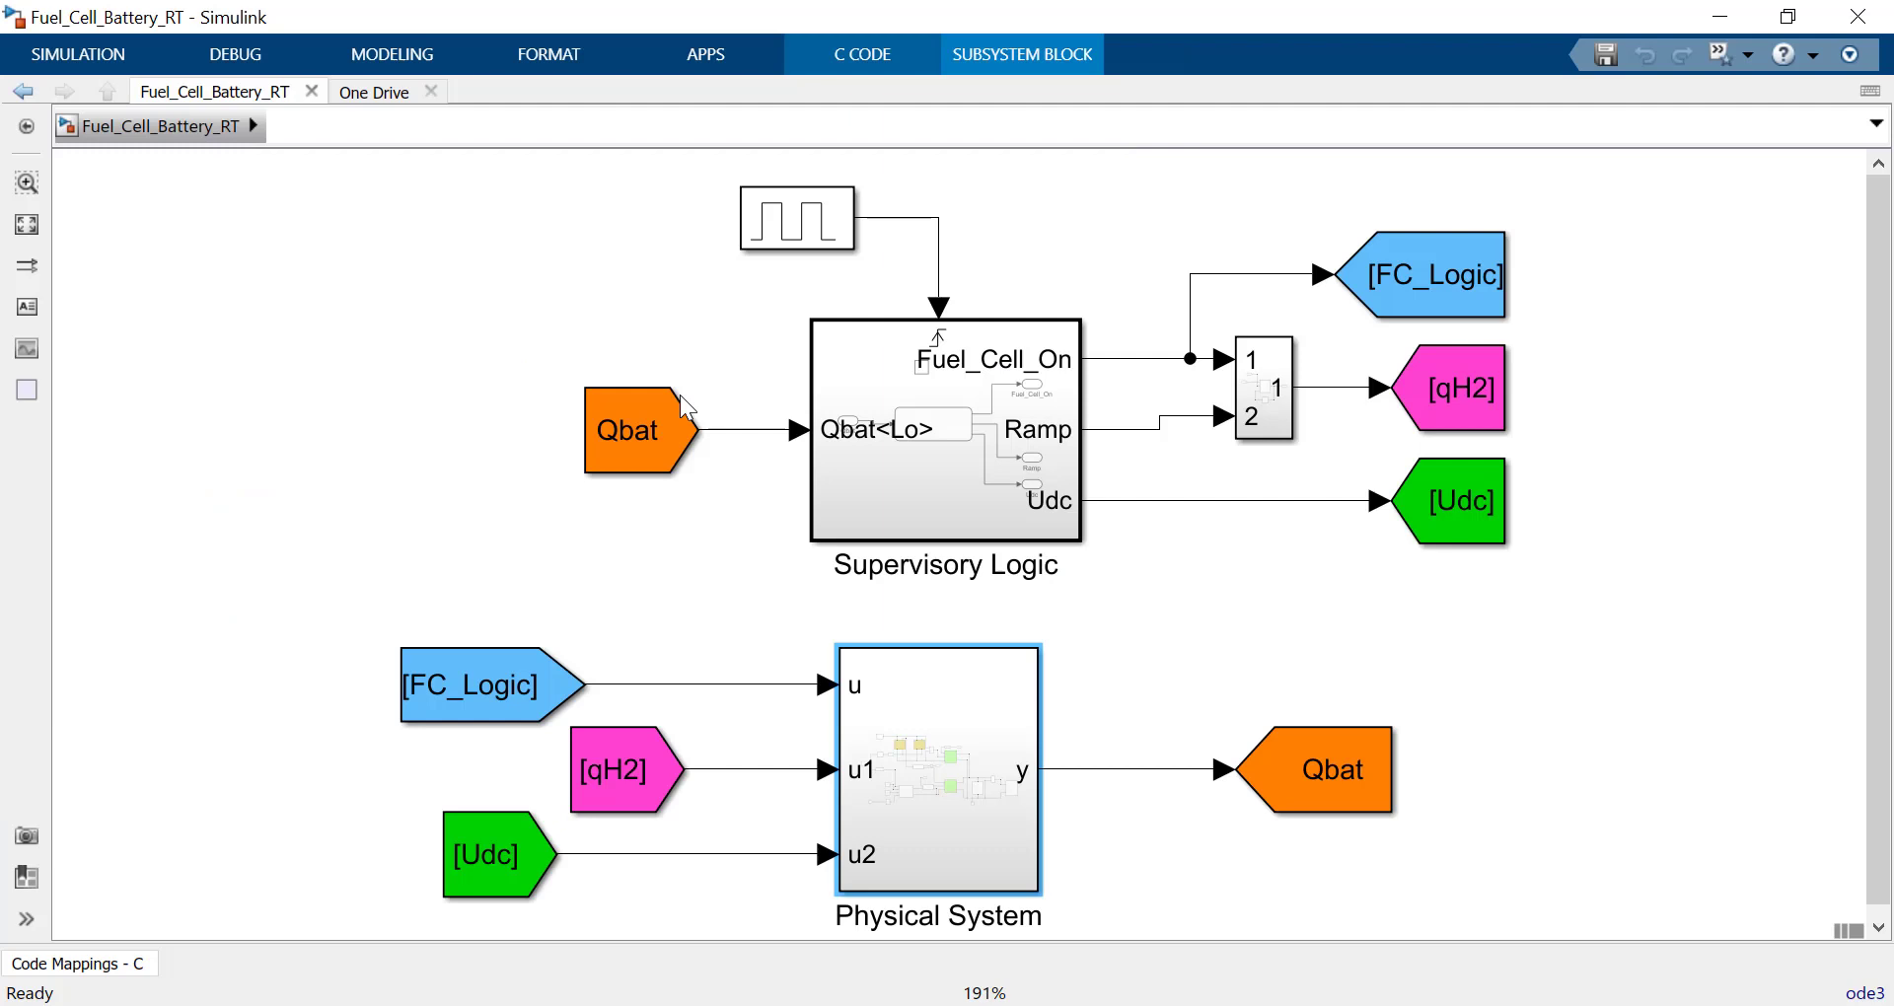
left_click(962, 752)
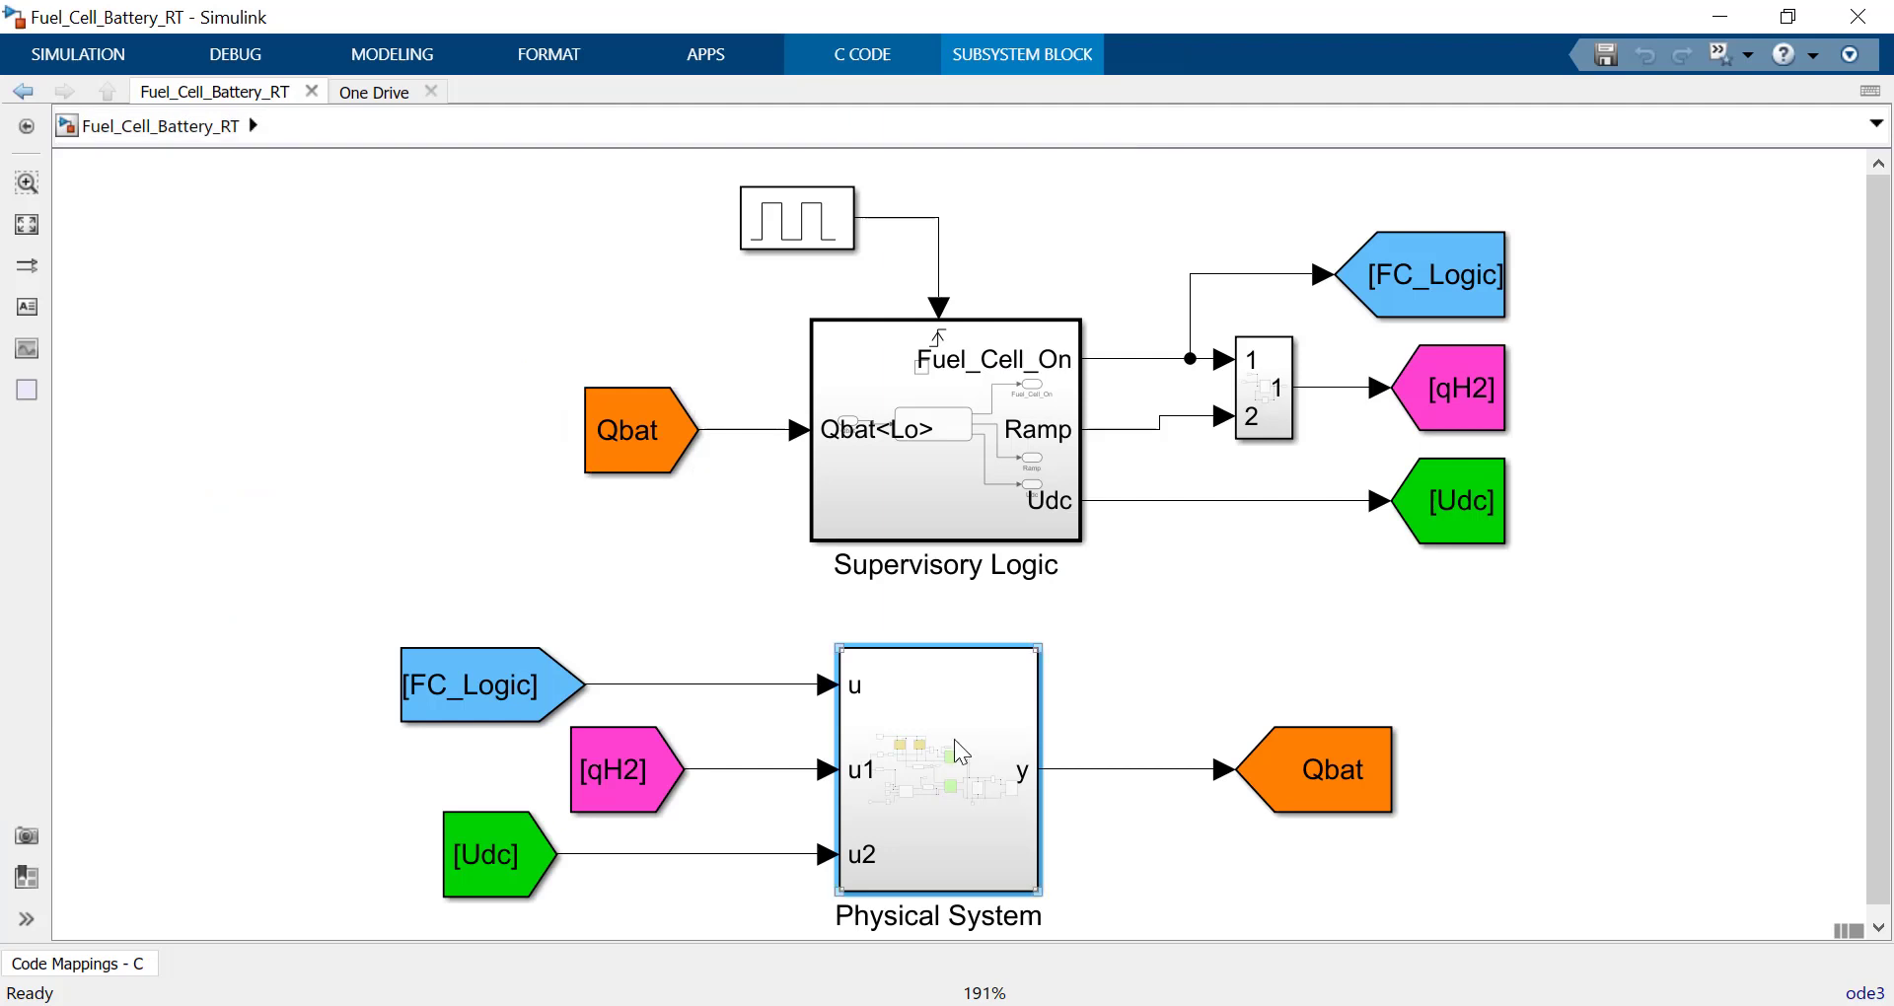
Build C code for the Physical System subsystem from its context menu
right_click(955, 738)
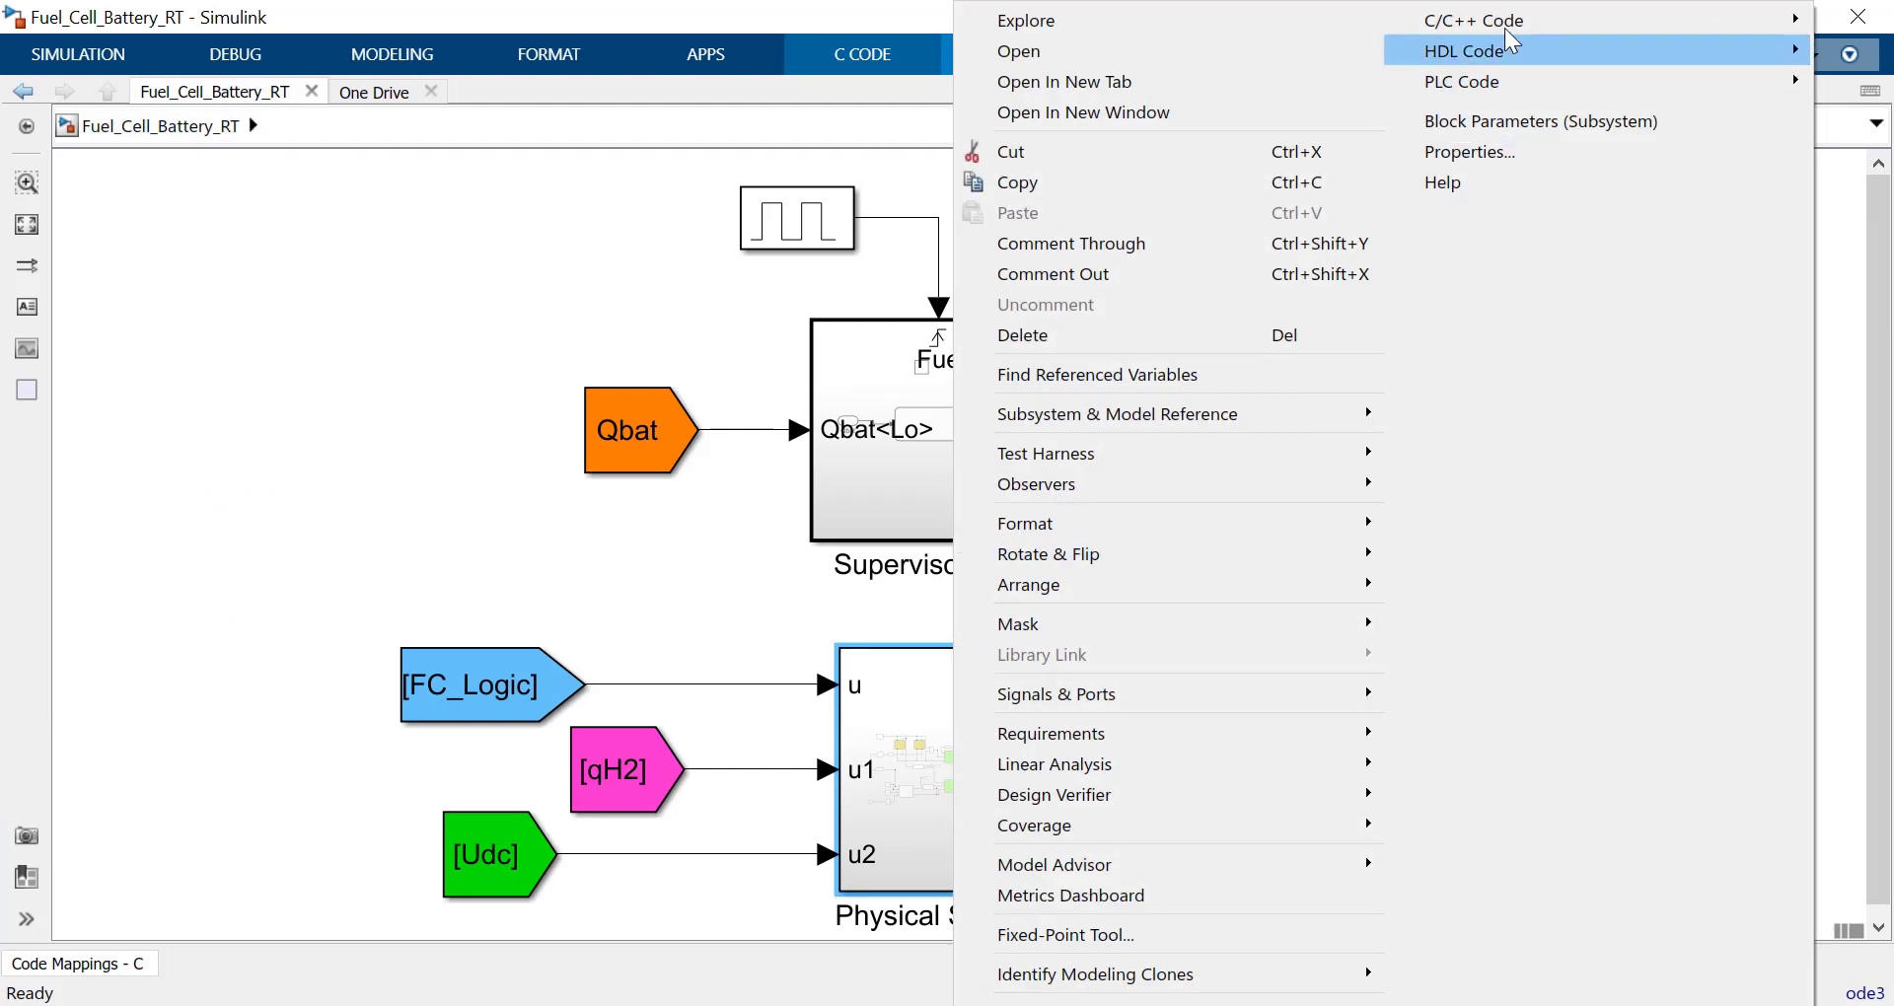
mouse_move(1505, 26)
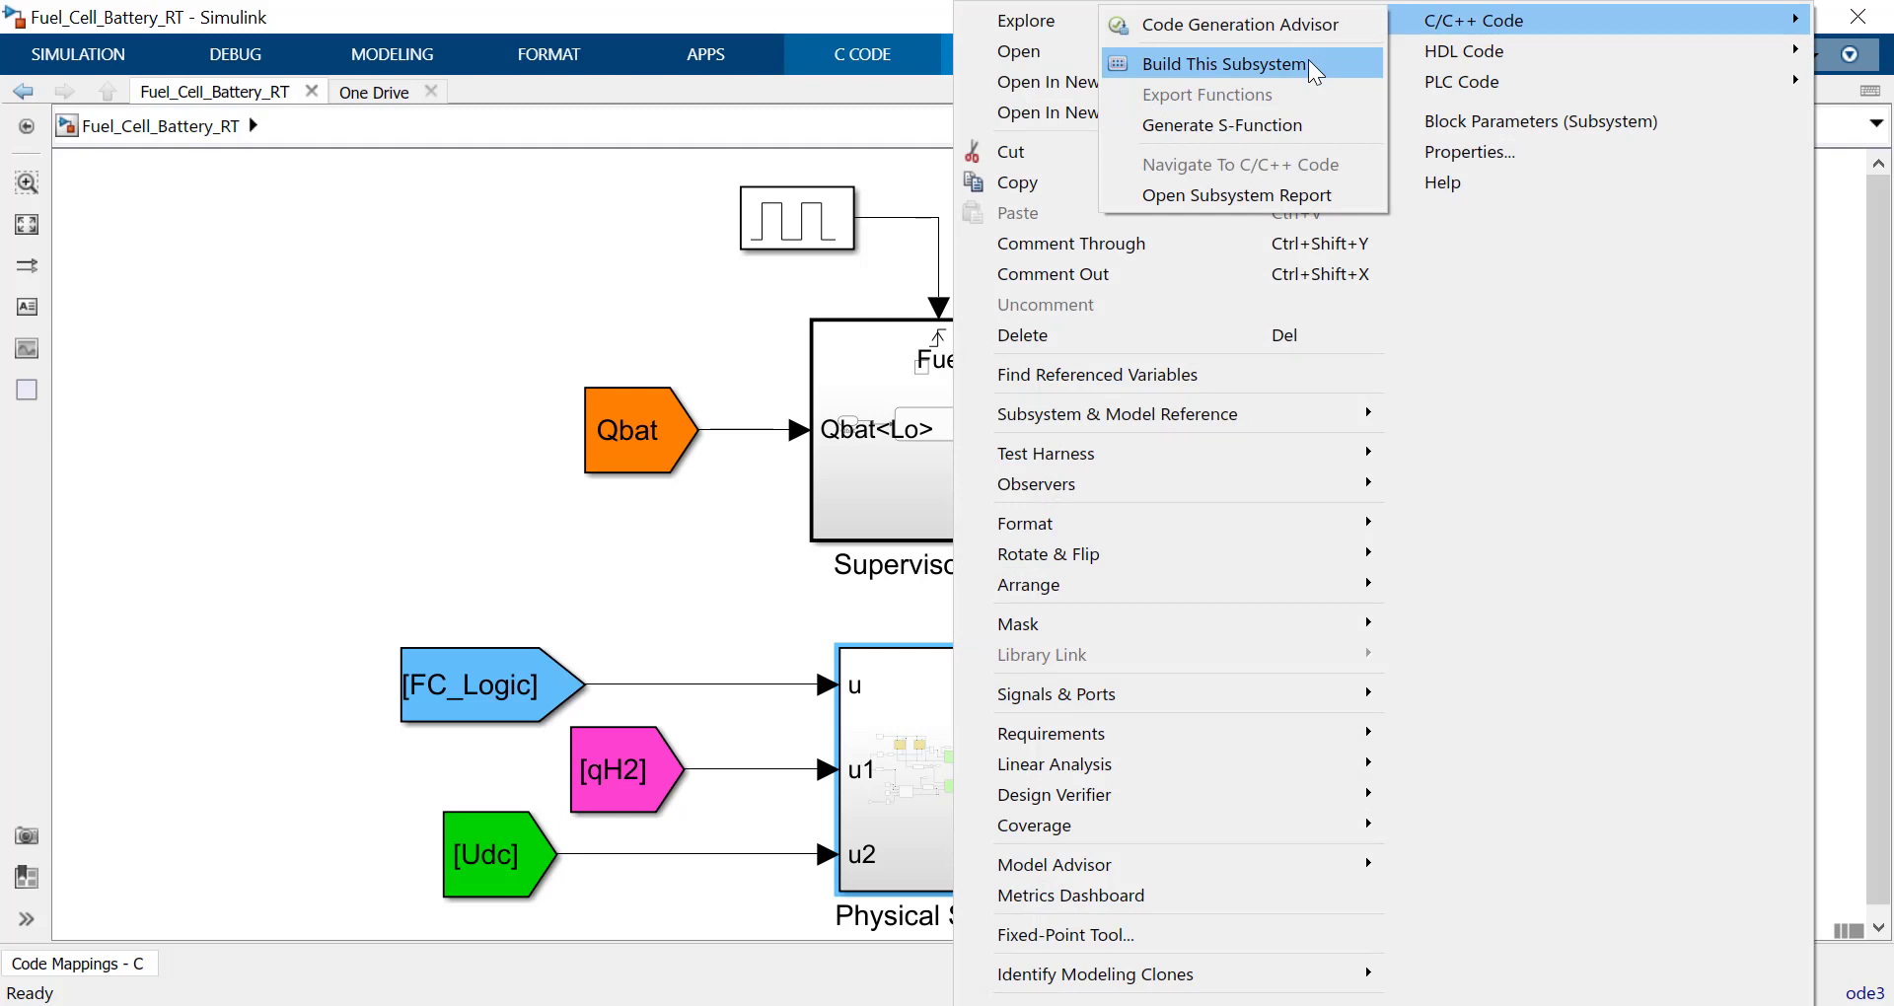
left_click(619, 246)
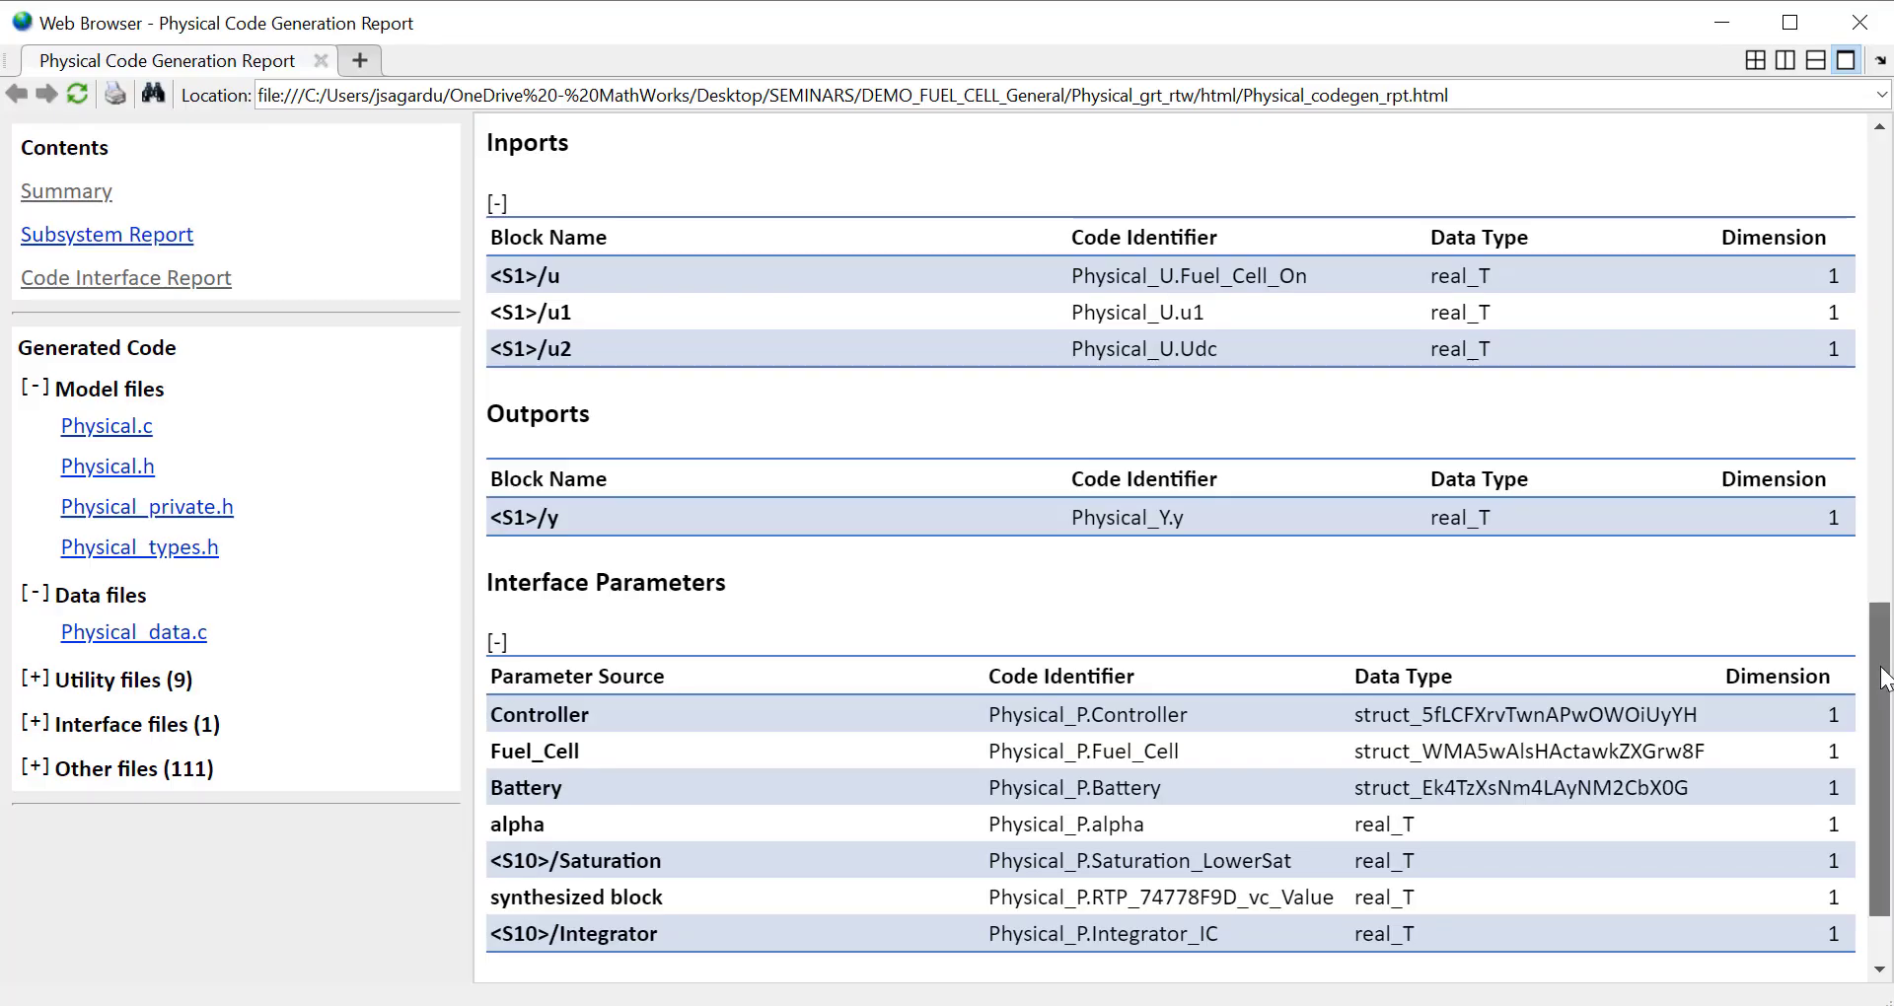
Open the generated Physical.c listing and search it for Physical_P.Fuel
left_click_drag(1884, 679, 1883, 712)
left_click(1352, 618)
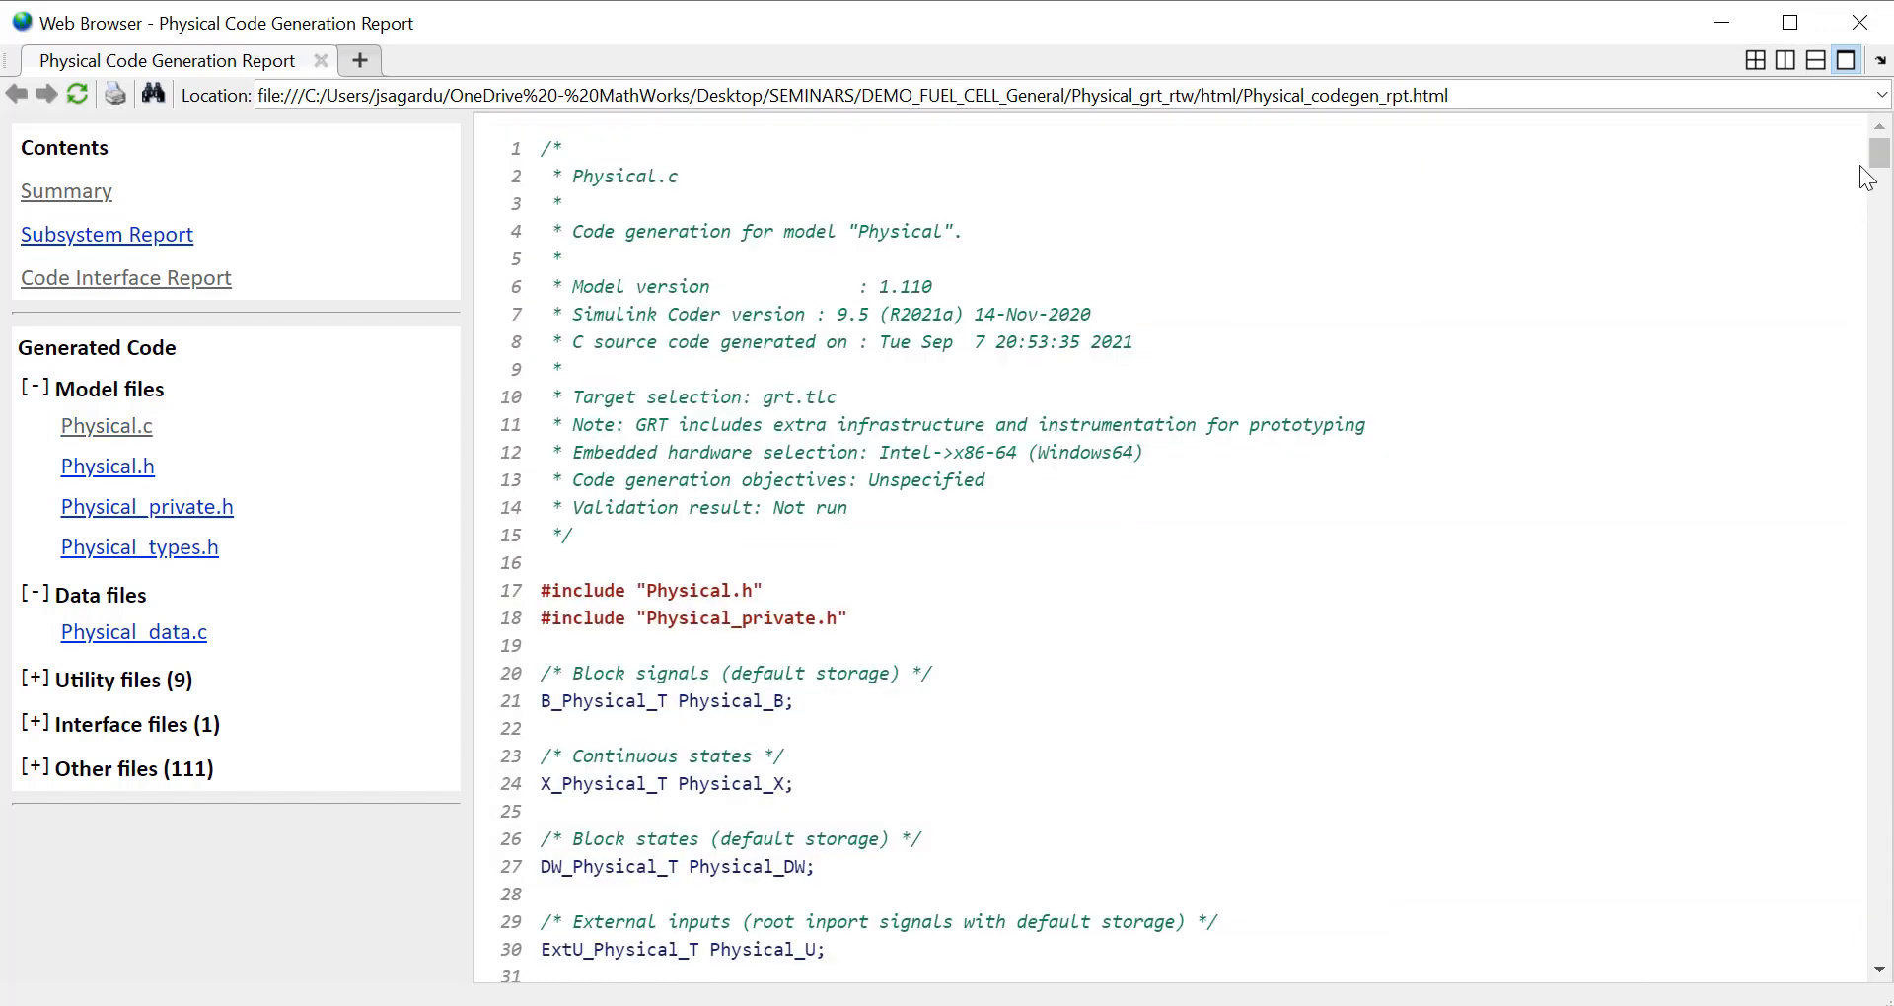
left_click_drag(1879, 158, 156, 93)
left_click(155, 94)
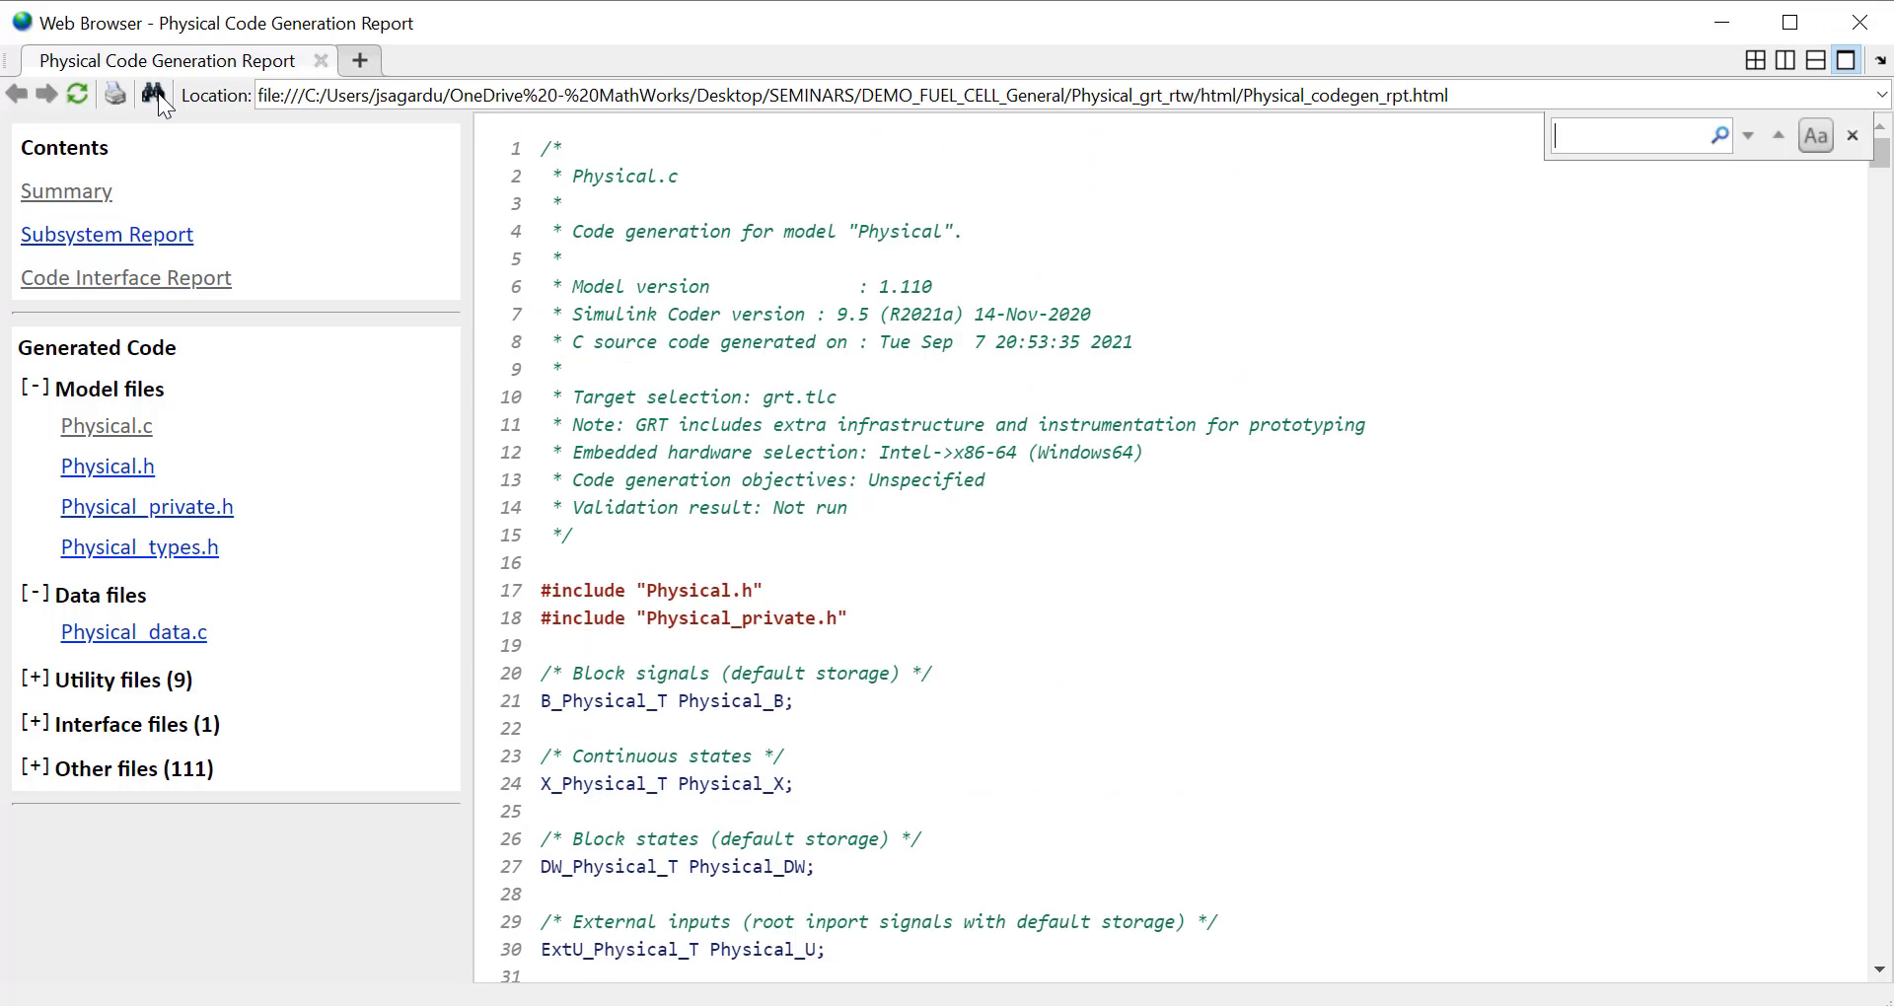
type("Physical_P.Fuel")
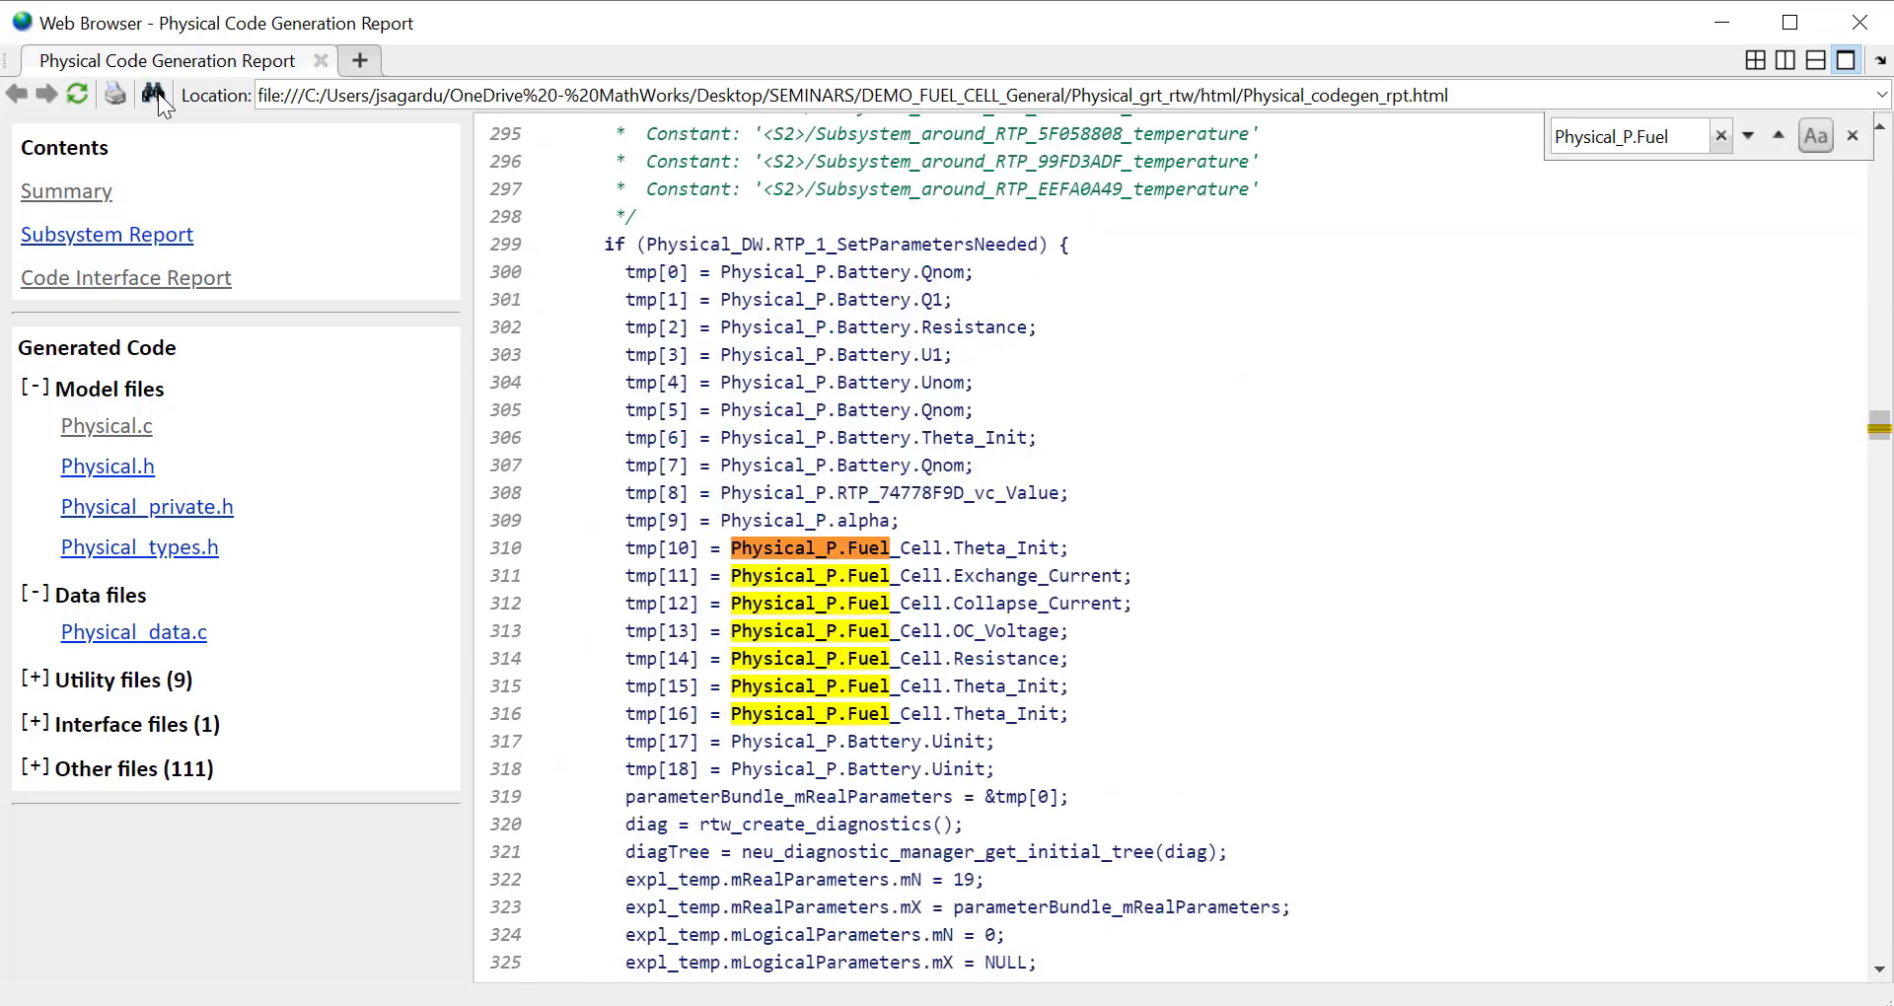